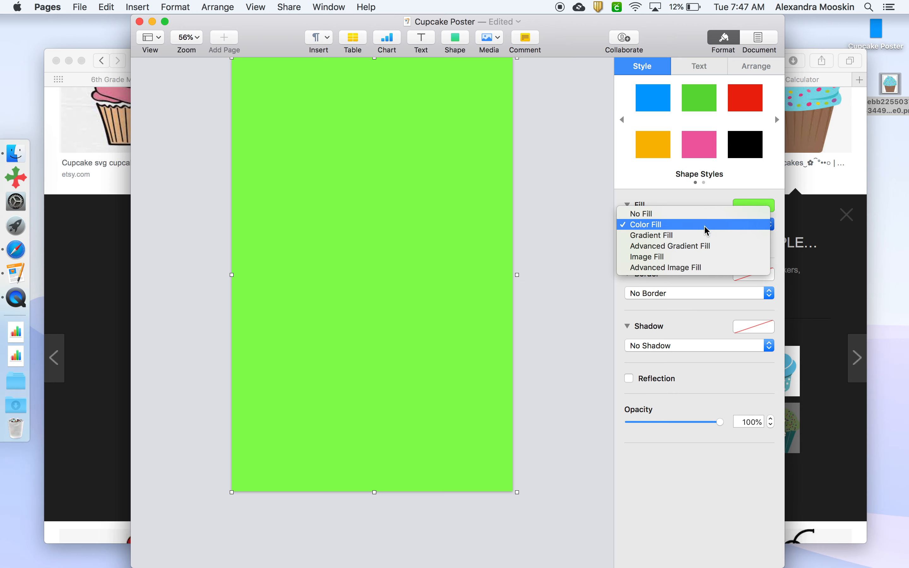
Give the full-page rectangle a gradient fill running from coral red at its top to dark blue at its bottom.
left_click(701, 235)
left_click(749, 210)
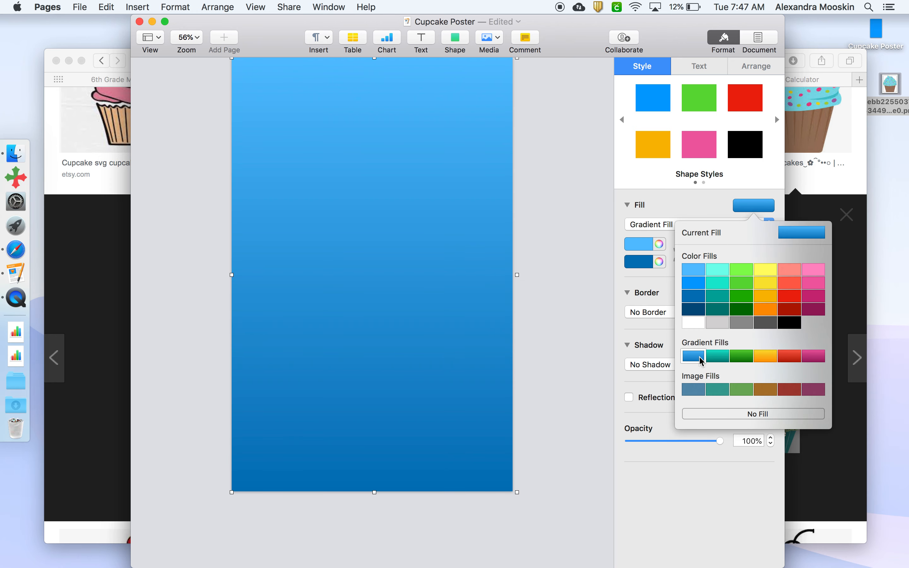
left_click(819, 359)
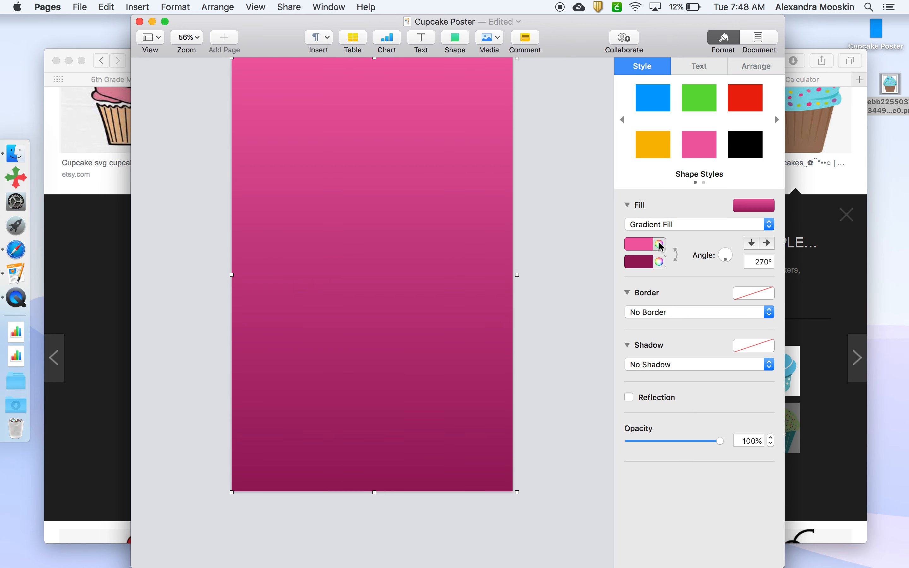
left_click(646, 244)
left_click(680, 286)
left_click(647, 263)
left_click(582, 331)
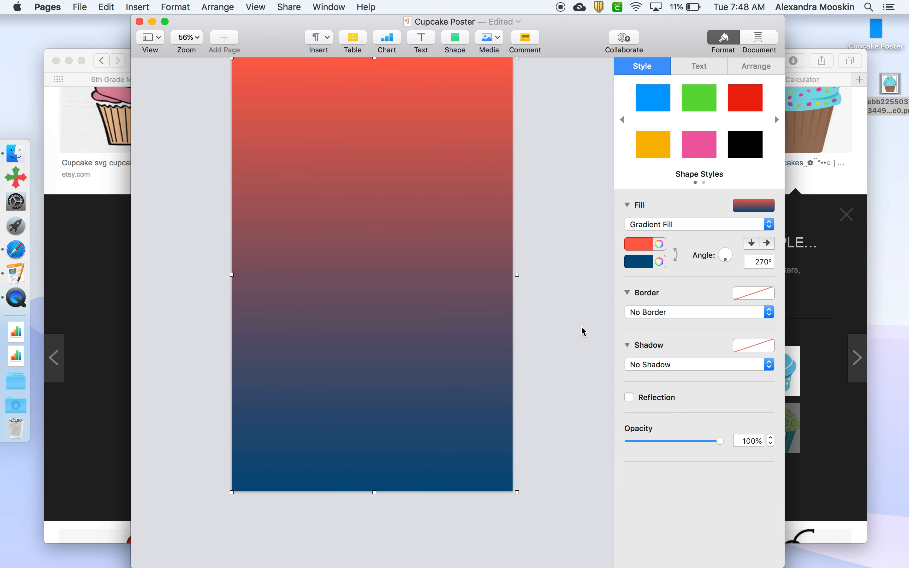
Change the gradient's coral color to a custom bright pink and rotate the gradient angle to about 107.6°.
left_click(660, 245)
left_click(649, 253)
left_click(666, 211)
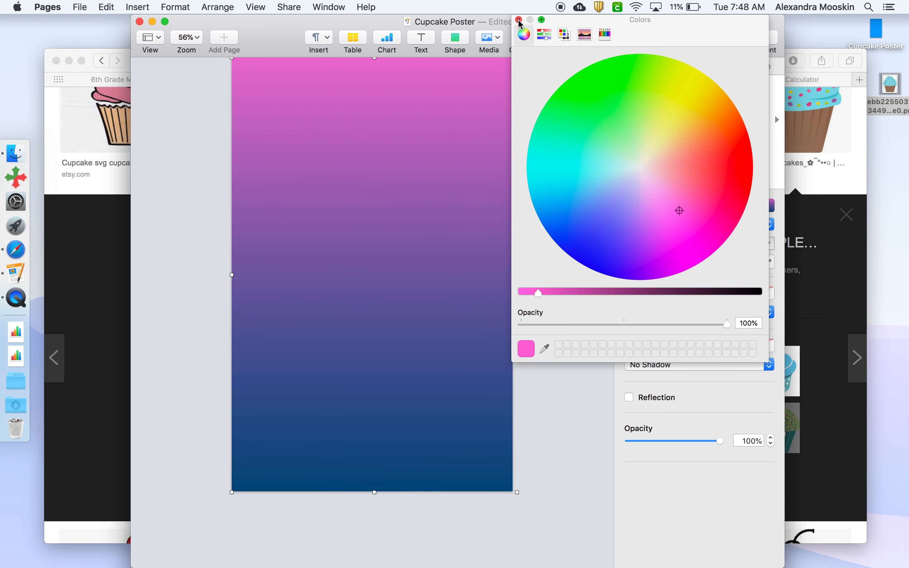
left_click(518, 19)
mouse_move(727, 257)
left_mouse_down()
mouse_move(731, 264)
mouse_move(718, 251)
mouse_move(725, 254)
left_mouse_up()
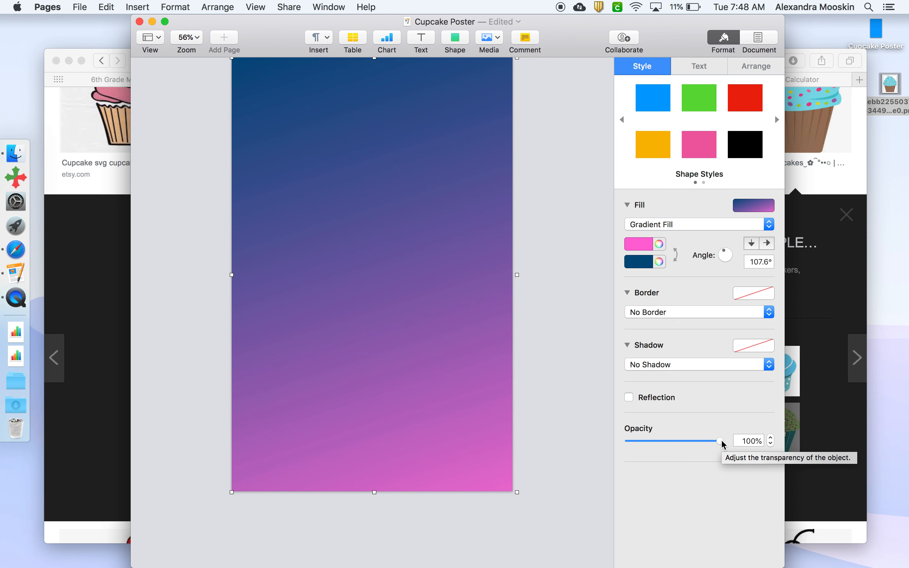
mouse_move(721, 442)
left_mouse_down()
mouse_move(629, 451)
mouse_move(691, 450)
mouse_move(656, 439)
mouse_move(727, 442)
left_mouse_up()
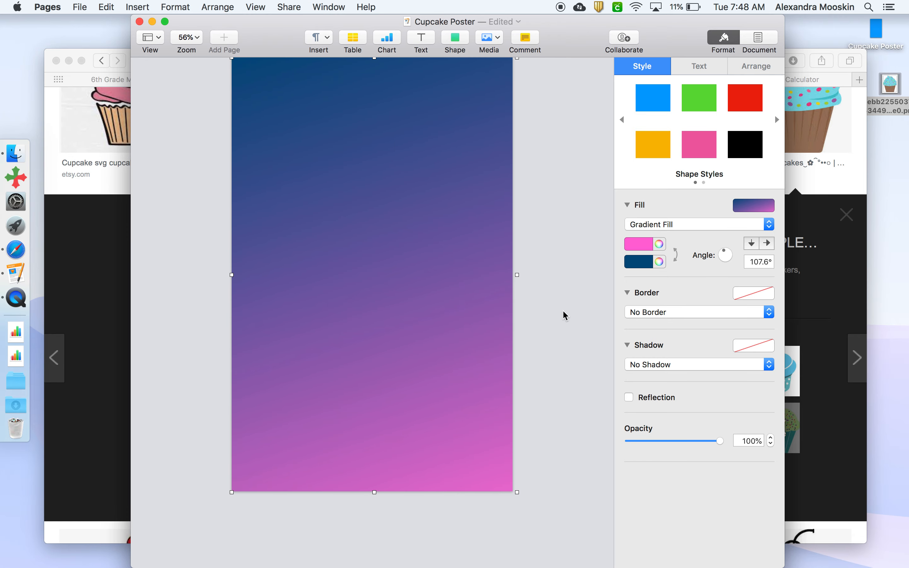
left_click(577, 302)
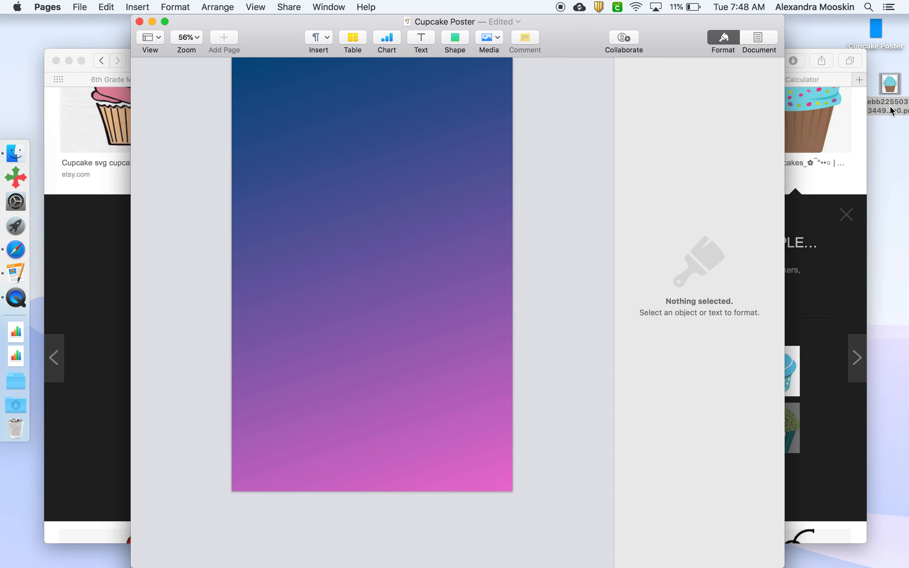
left_click_drag(892, 83, 438, 182)
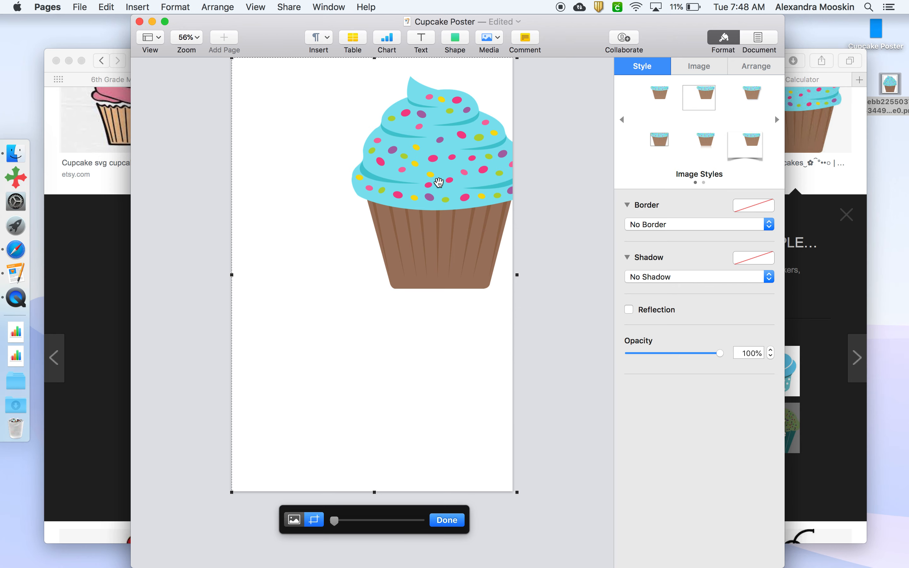
left_click(559, 233)
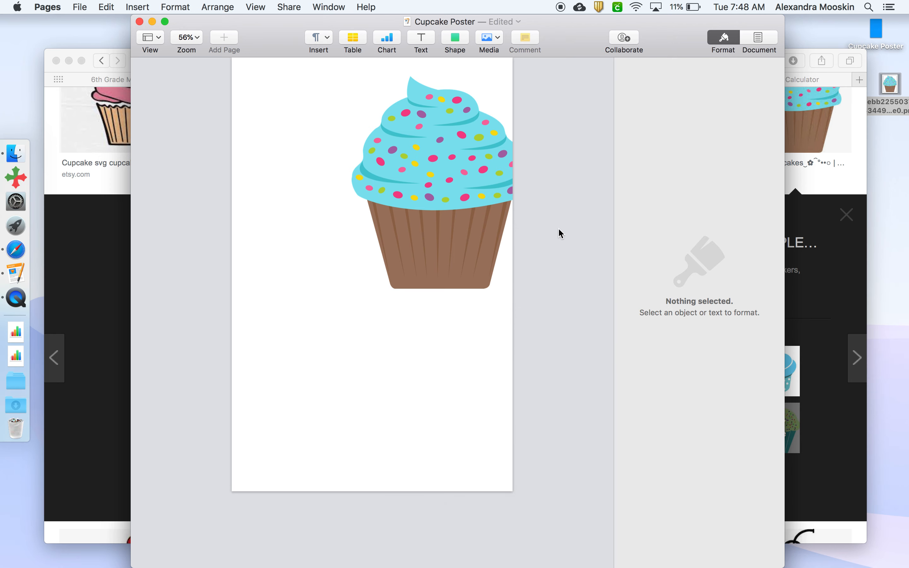
key("super+v")
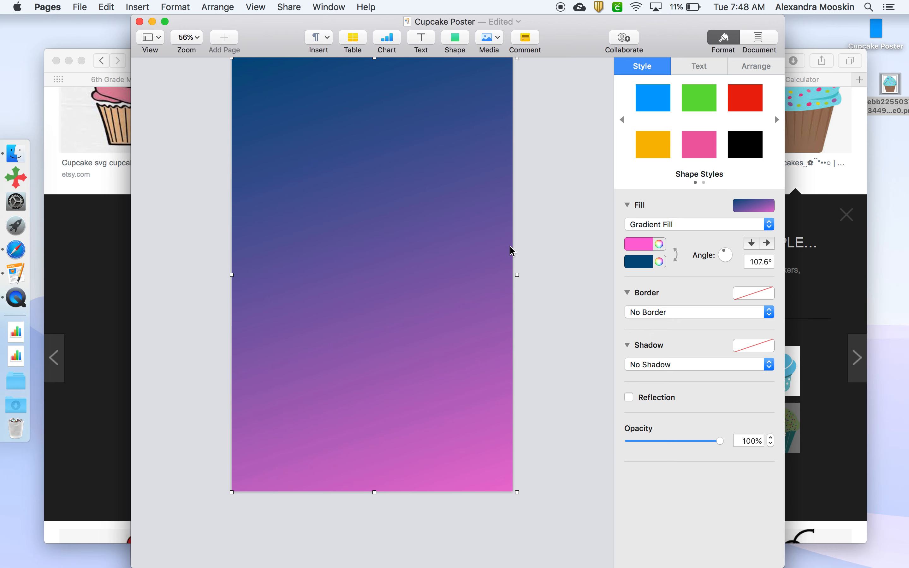
Lock the gradient background rectangle and place the cupcake image from the desktop on the upper part of the page.
left_click(754, 69)
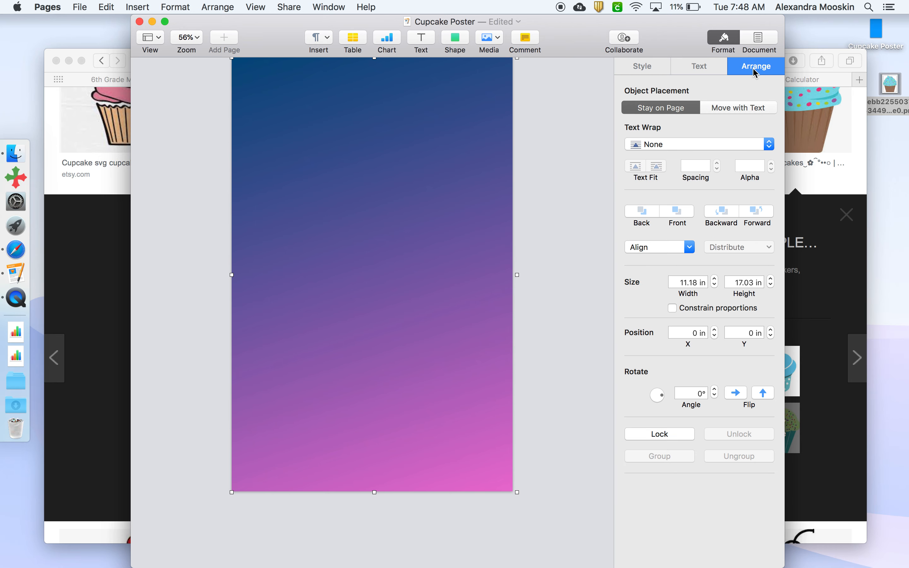
left_click(630, 434)
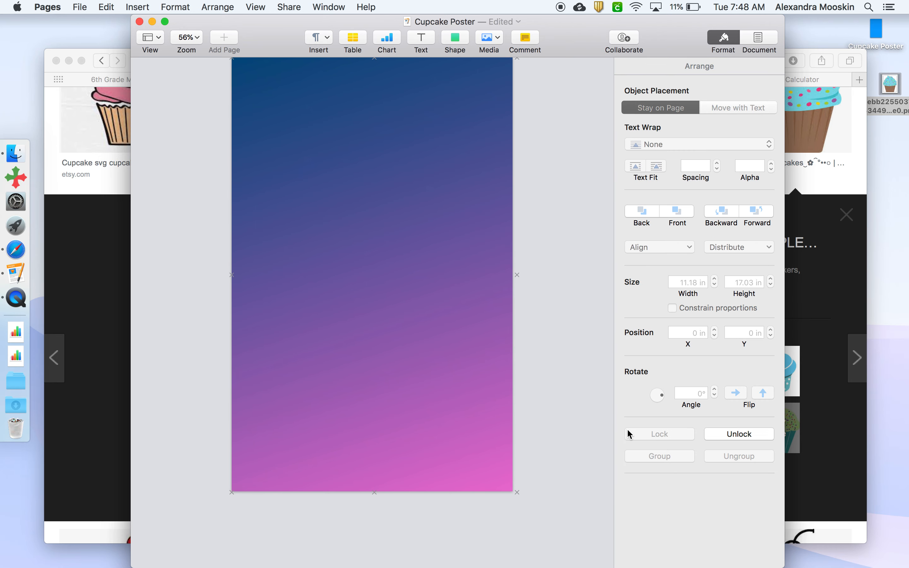
left_click_drag(896, 84, 330, 180)
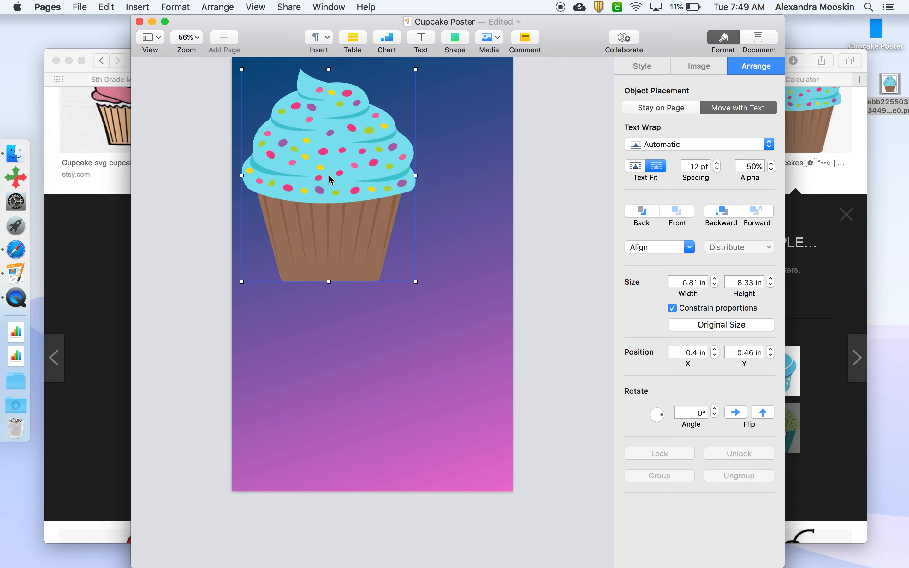
Set the cupcake image to Stay on Page, try text wrap None, and return the wrap to Automatic.
left_click(672, 106)
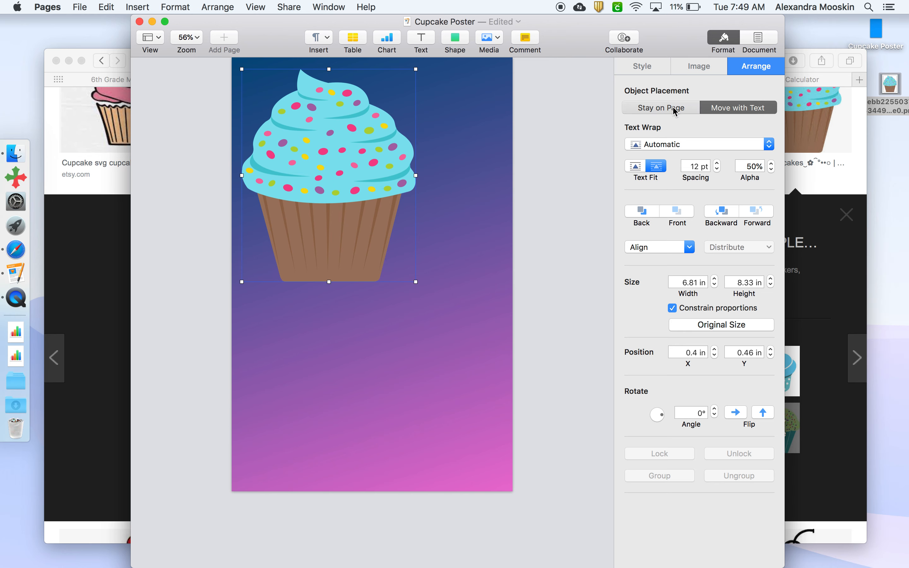
left_click(677, 141)
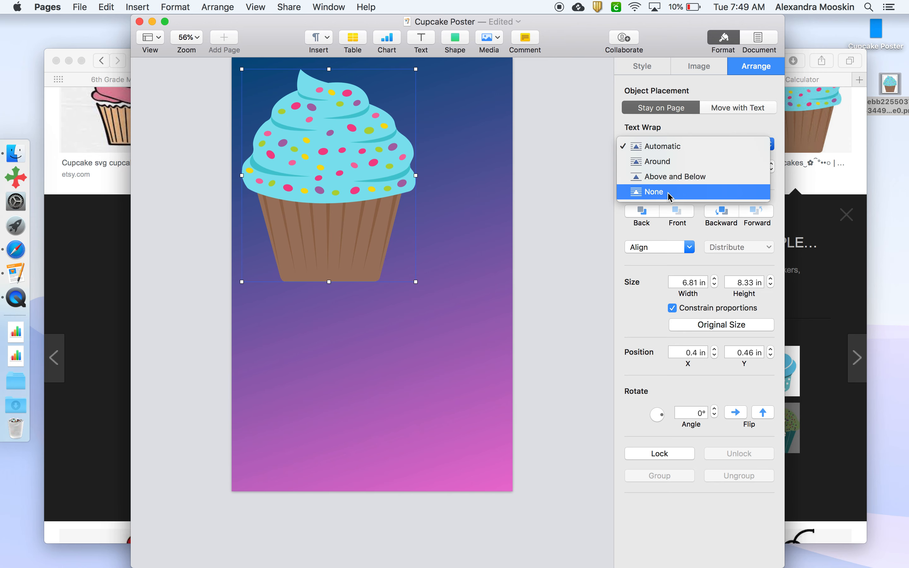
left_click(668, 192)
left_click(668, 146)
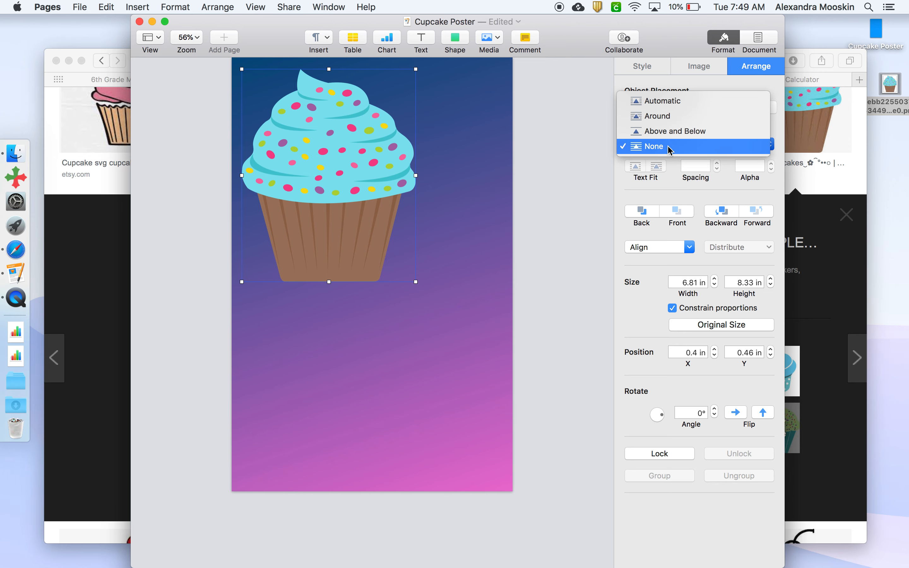
left_click(662, 102)
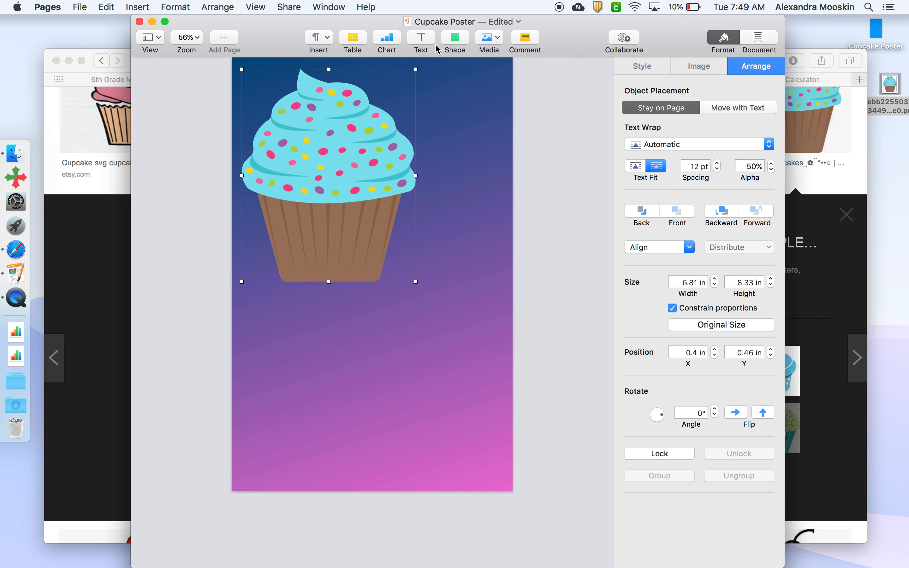
left_click(657, 146)
left_click(658, 146)
Insert a text box at the cupcake's lower right and enter "CUPCAKE POSTER".
left_click(426, 41)
left_click_drag(389, 259, 450, 278)
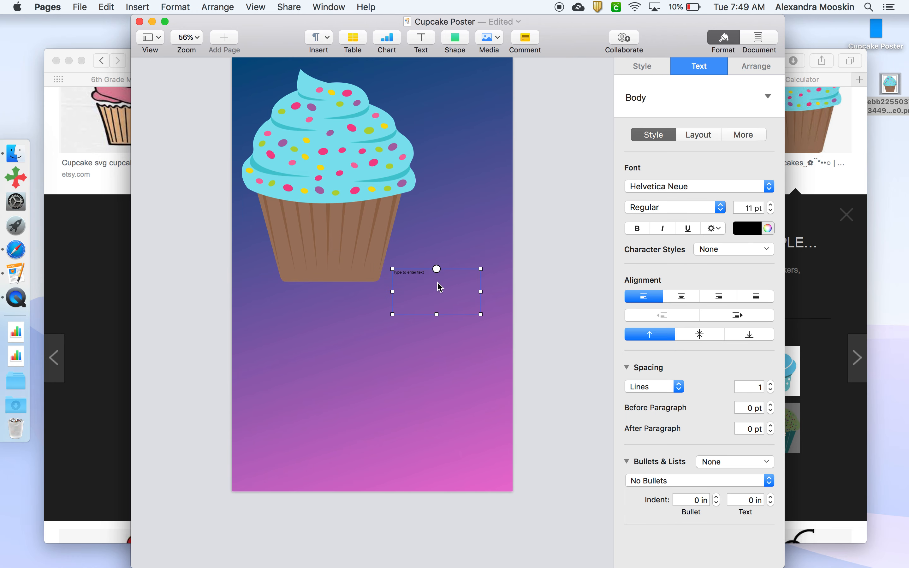
left_click(461, 299)
type("CUPCAKE")
Format the "CUPCAKE POSTER" text in Halogen Gas Lights at 50 pt in bright blue.
left_click(467, 298)
key("cmd+a")
left_click(748, 209)
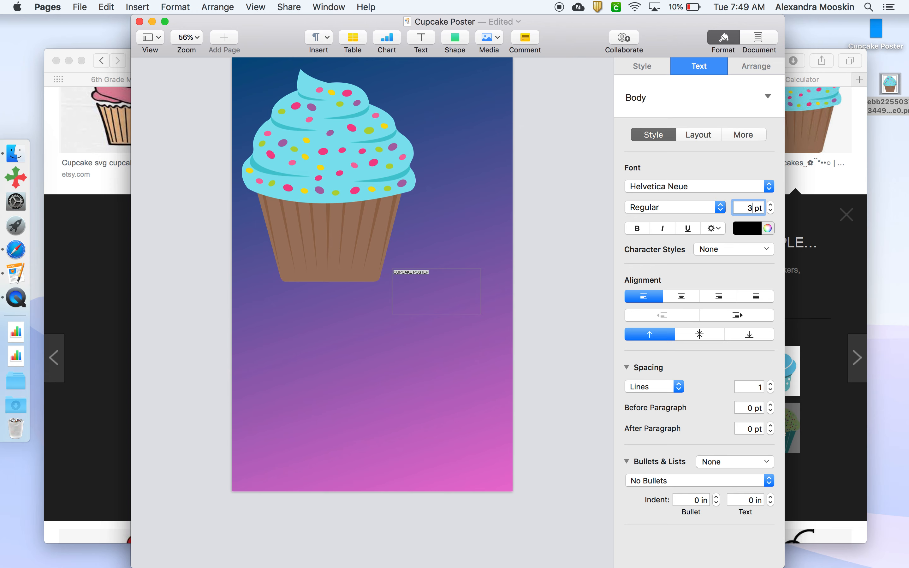
key("Return")
left_click(723, 188)
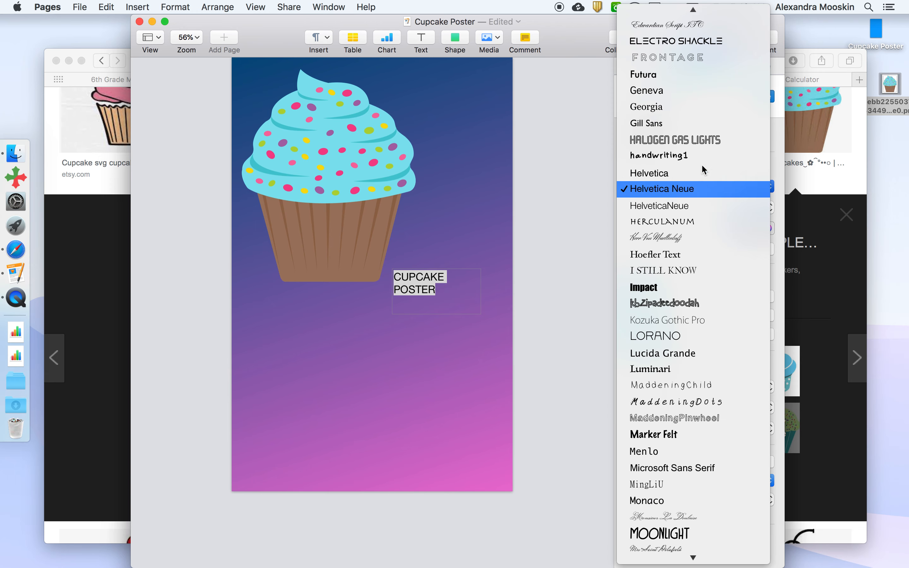
left_click(702, 143)
left_click(747, 229)
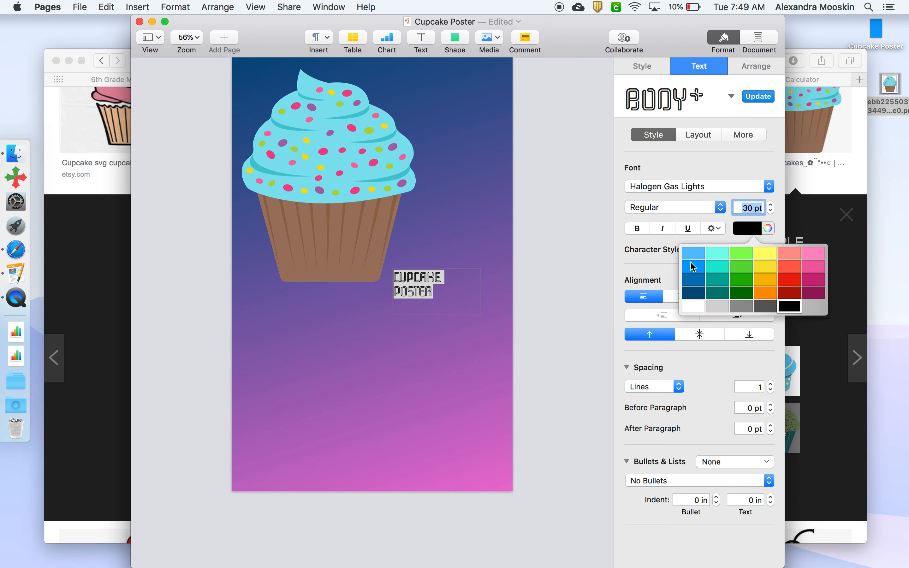
left_click(693, 265)
type("50")
key("Return")
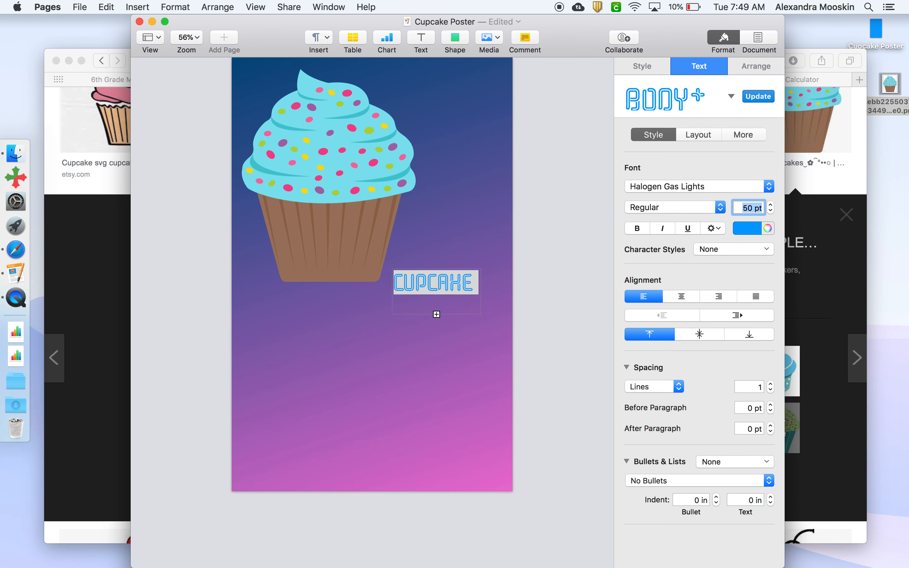
Resize the text box to about 3.49 by 2.33 in, shift the cupcake up, and move the text box beneath it.
left_click(528, 353)
left_click(437, 318)
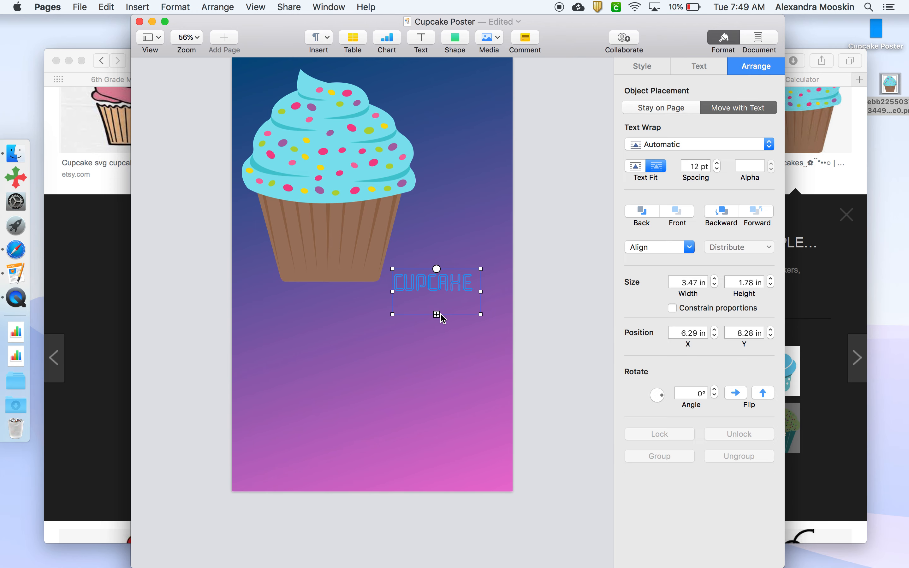
left_click_drag(482, 314, 398, 320)
left_click_drag(365, 254, 359, 214)
left_click_drag(390, 305, 360, 329)
Insert a blue square about 1.39 in wide and move it onto the lower half of the text box.
left_click(465, 44)
left_click(466, 135)
left_click(426, 310)
left_click_drag(426, 310, 386, 302)
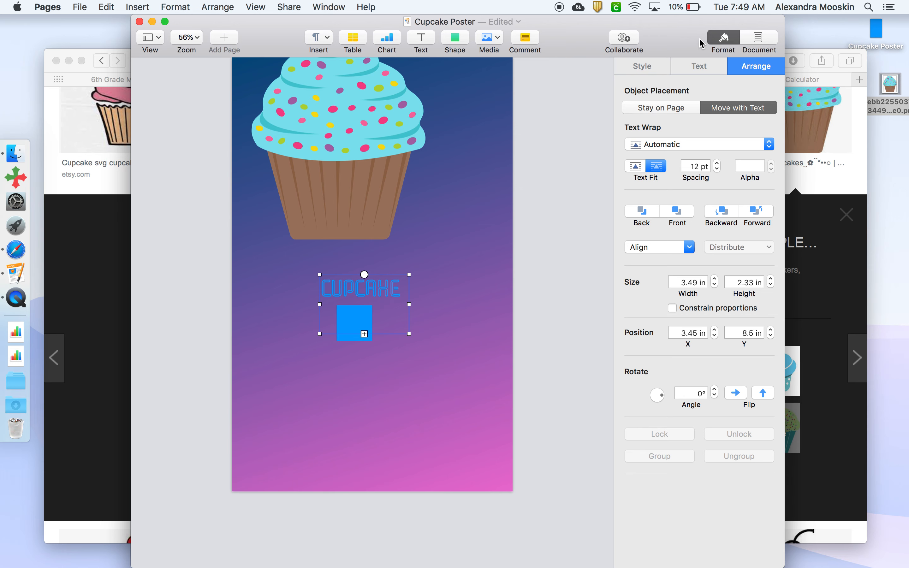
Set the "CUPCAKE POSTER" text box to Stay on Page with text wrap None.
left_click(683, 107)
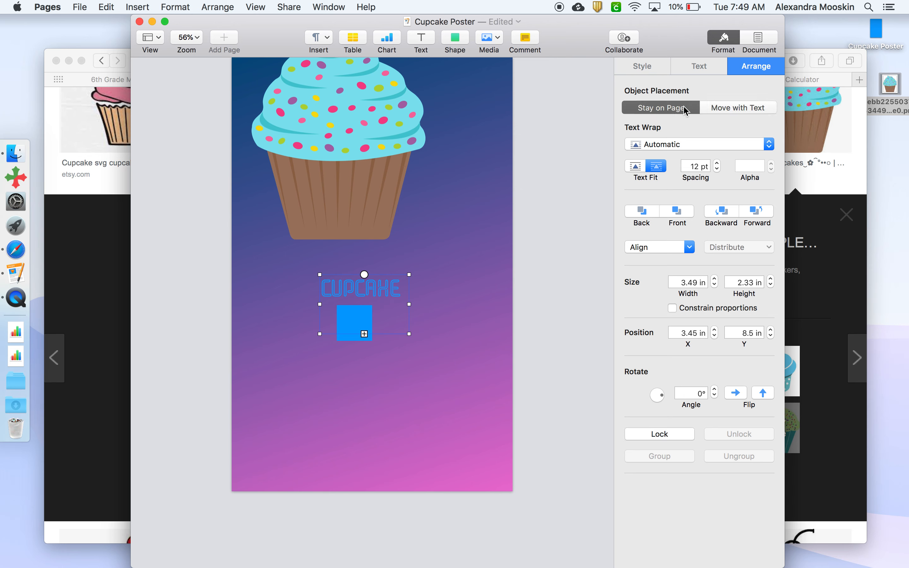
left_click(678, 146)
left_click(668, 192)
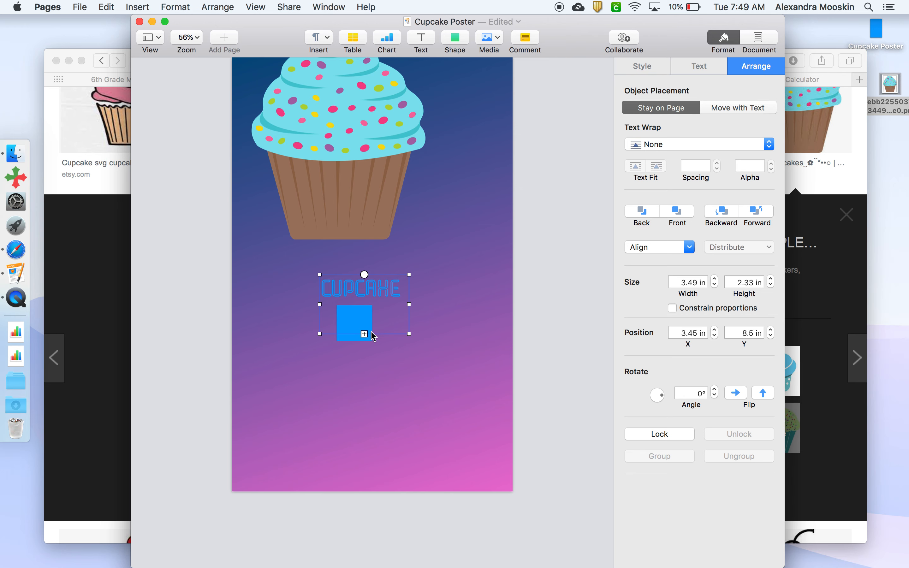
Set the blue square to Stay on Page with text wrap None, and move it to about X 6.89 in, Y 10.55 in.
left_click(348, 336)
left_click(684, 108)
left_click(693, 148)
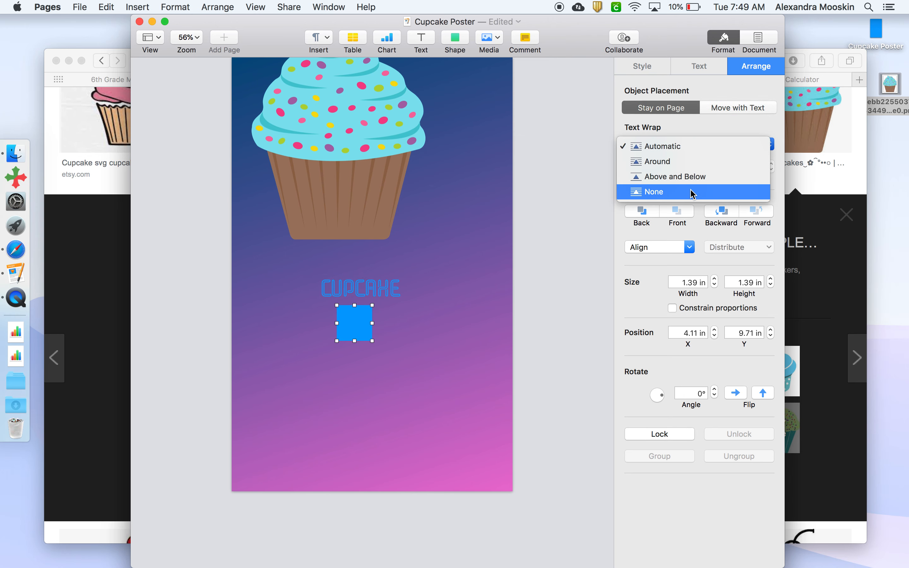
left_click(692, 192)
left_click_drag(357, 322, 428, 345)
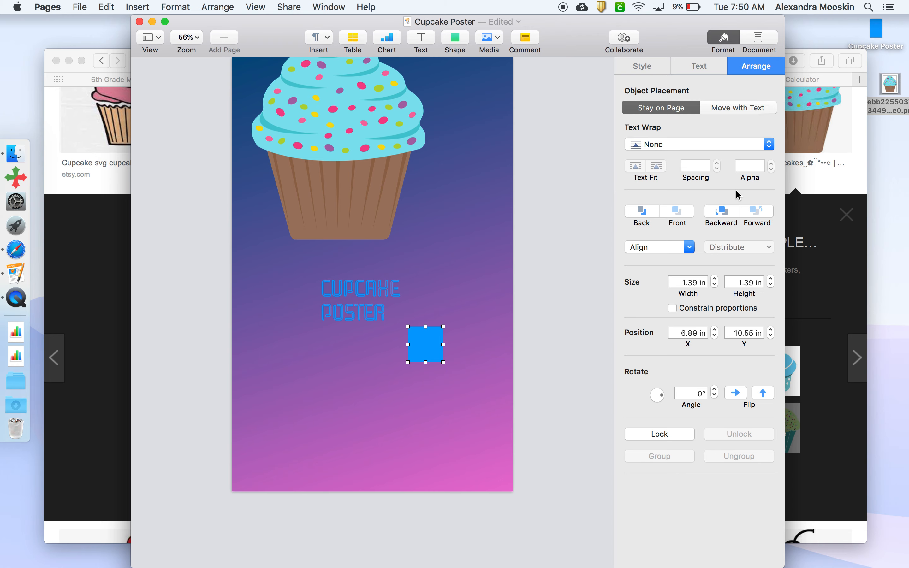
Switch to Safari and search Google Images for "cupcake background".
left_click(854, 264)
scroll(495, 319, "up", 5)
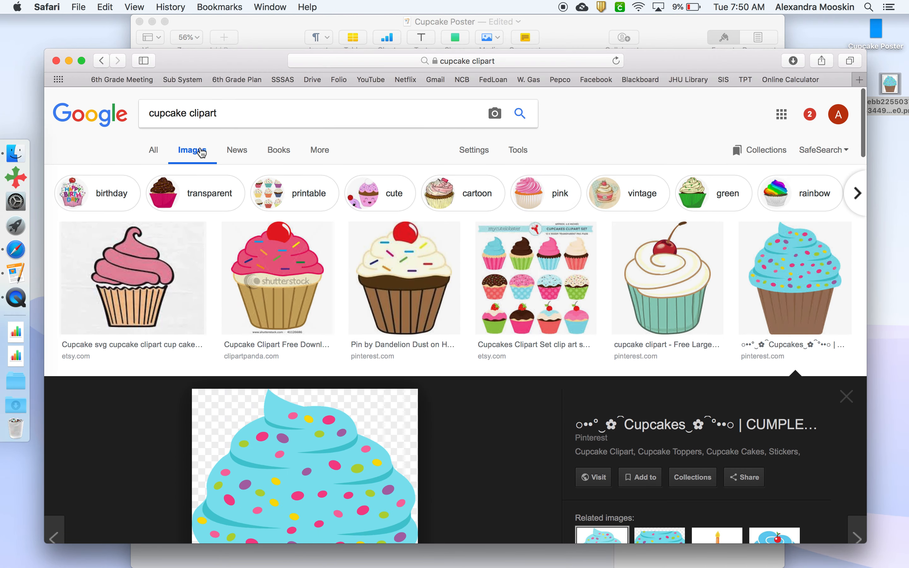
double_click(199, 108)
type("background")
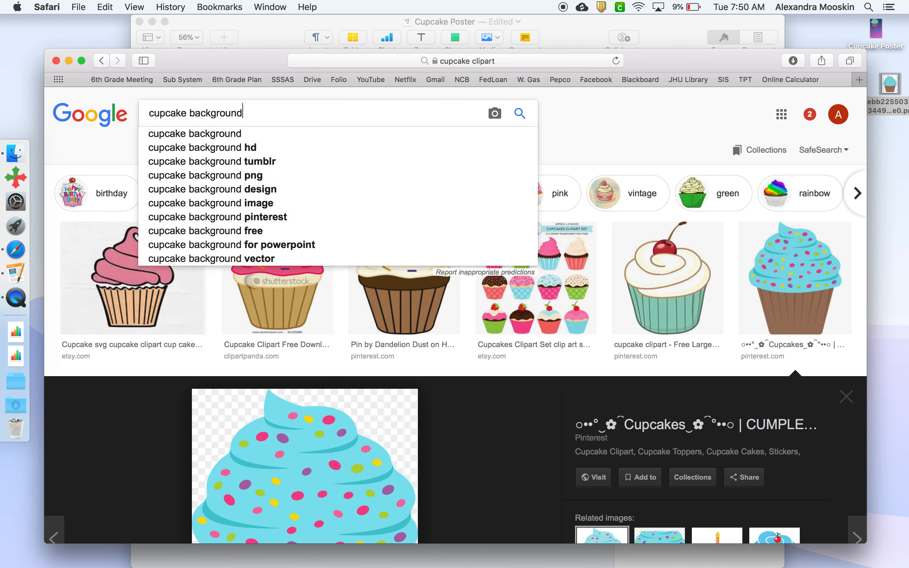
key("Return")
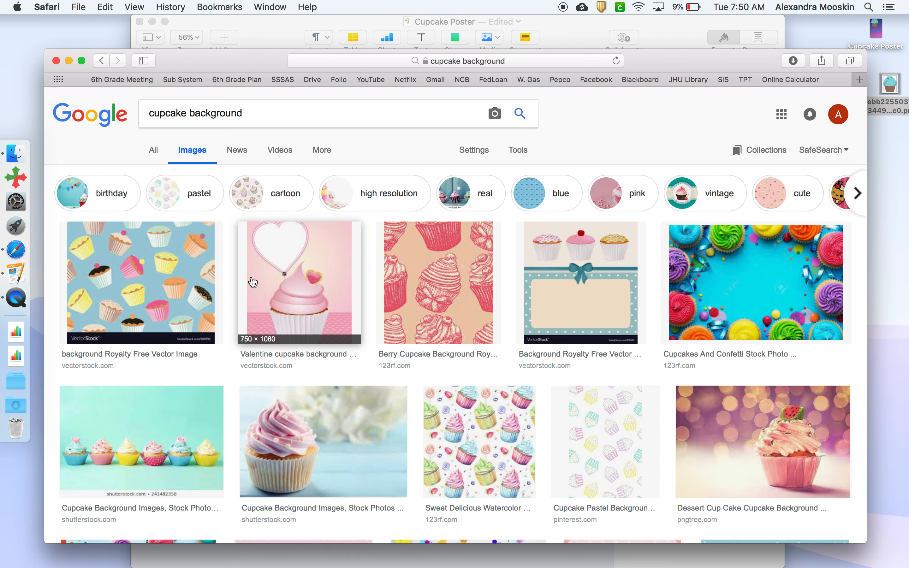
Browse the image results and open the preview of the turquoise "Deconstructed Cupcake Background" picture.
scroll(691, 349, "down", 6)
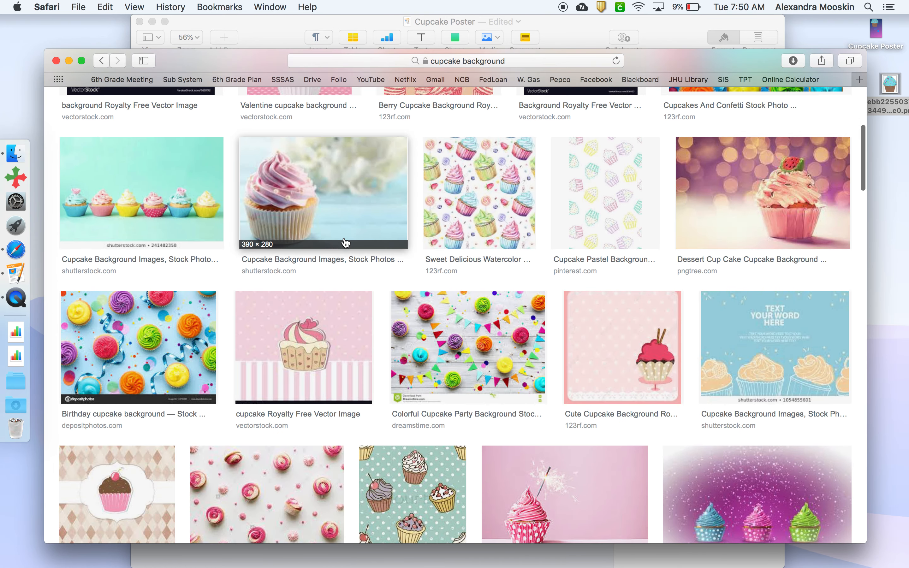
scroll(287, 248, "down", 10)
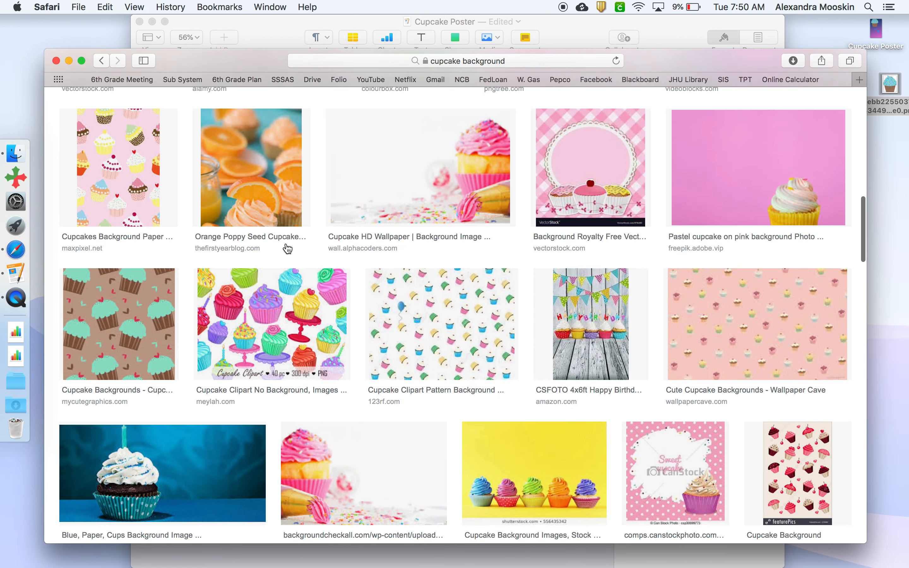
scroll(287, 248, "down", 4)
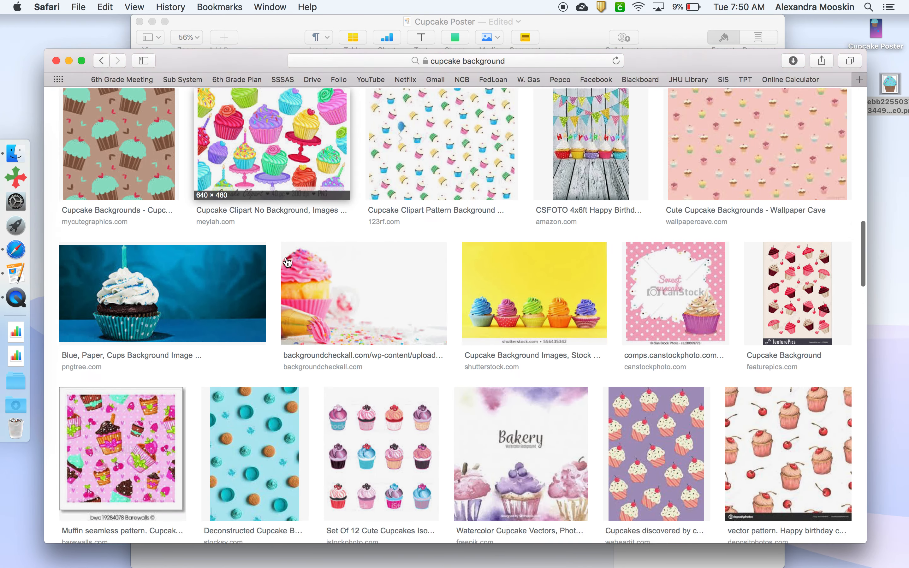
scroll(287, 262, "down", 3)
left_click(285, 360)
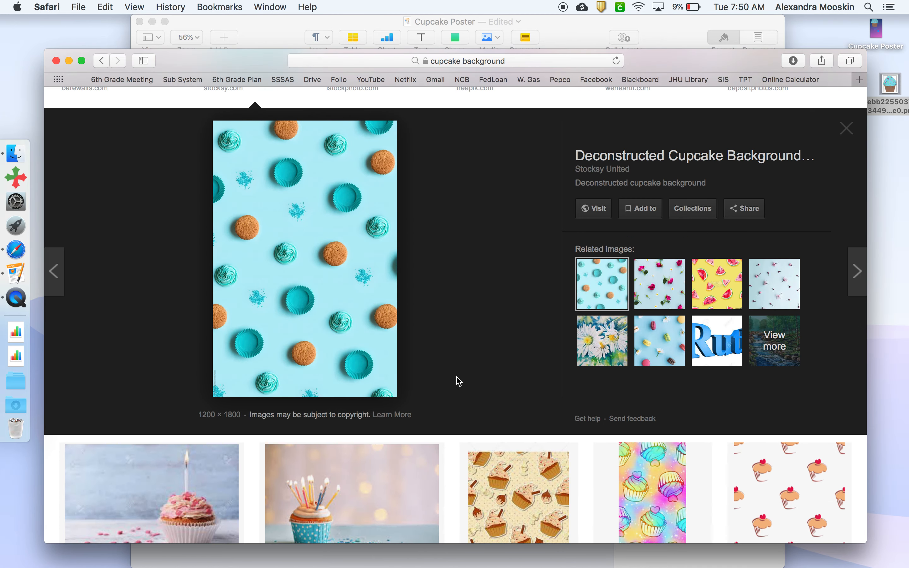
Filter the "cupcake background" image results to show only large pictures.
scroll(526, 300, "down", 7)
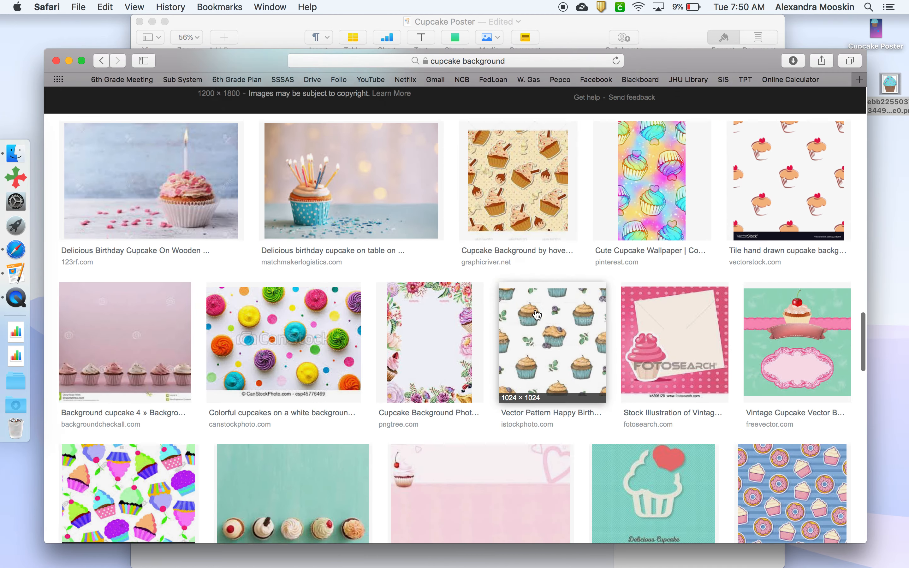
scroll(537, 315, "up", 15)
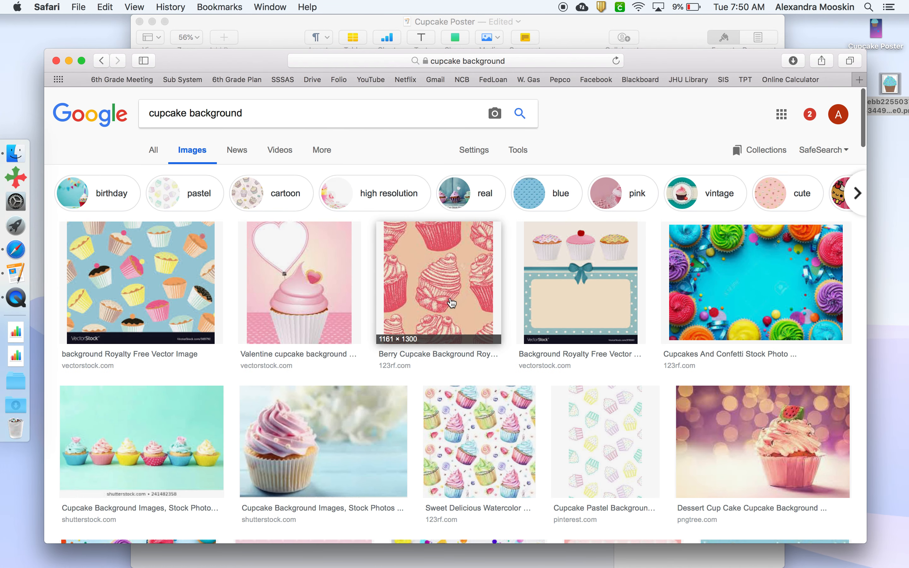
left_click(529, 154)
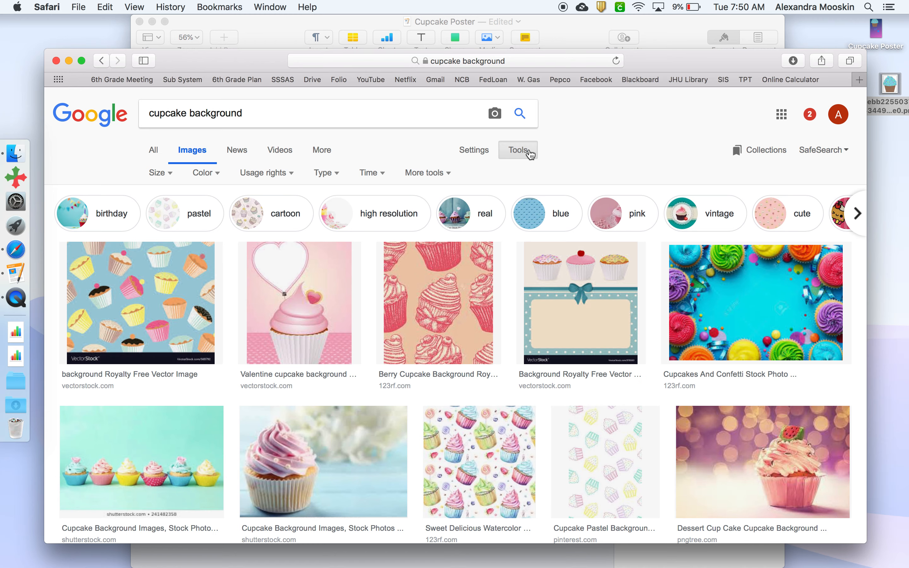
left_click(158, 174)
left_click(160, 217)
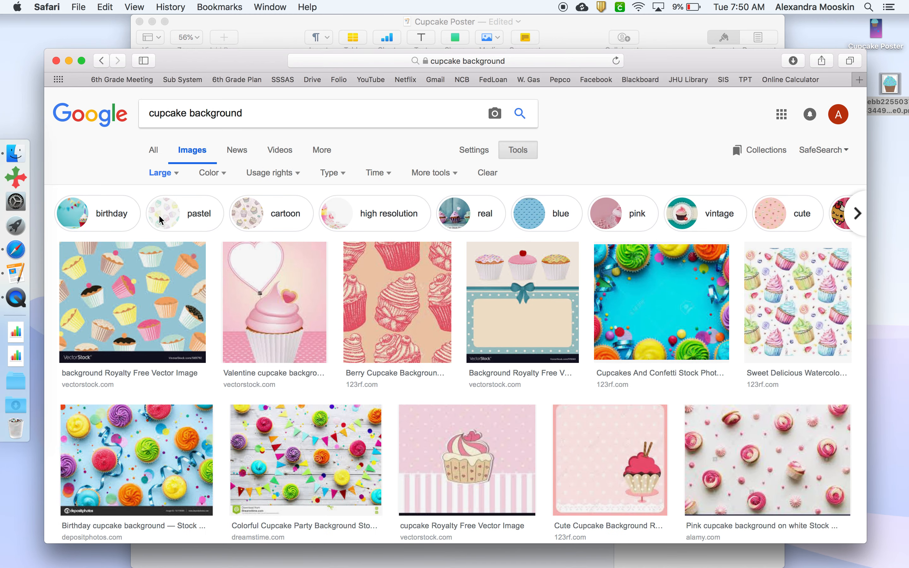
Browse the large results, preview the "Cupcake Background #6839005" picture and save it to the desktop.
scroll(481, 422, "down", 10)
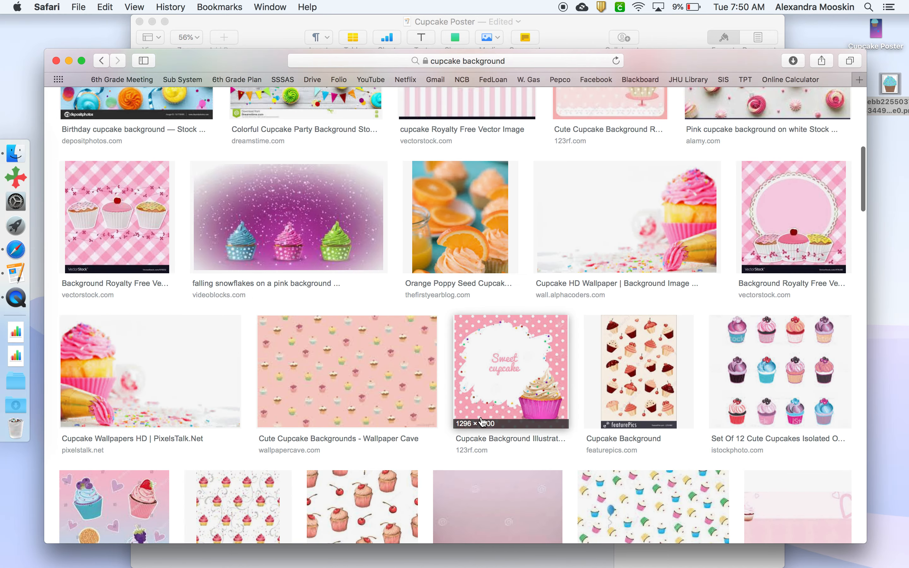
scroll(482, 422, "down", 11)
scroll(482, 422, "up", 3)
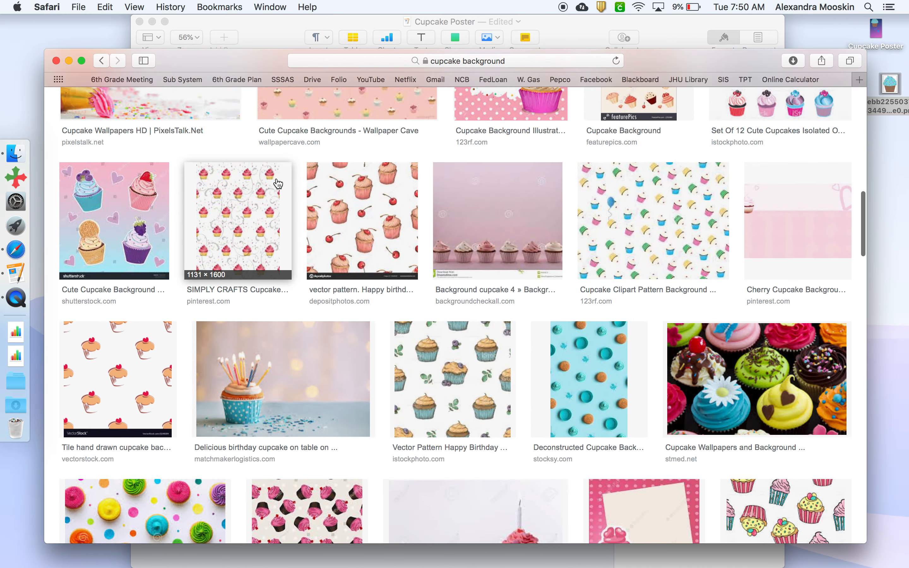
scroll(645, 244, "down", 7)
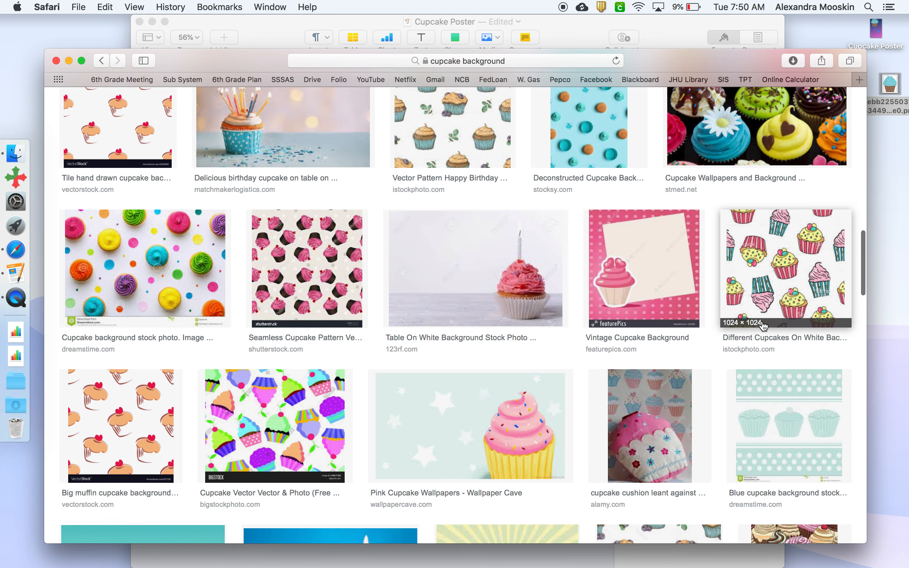
scroll(777, 306, "down", 10)
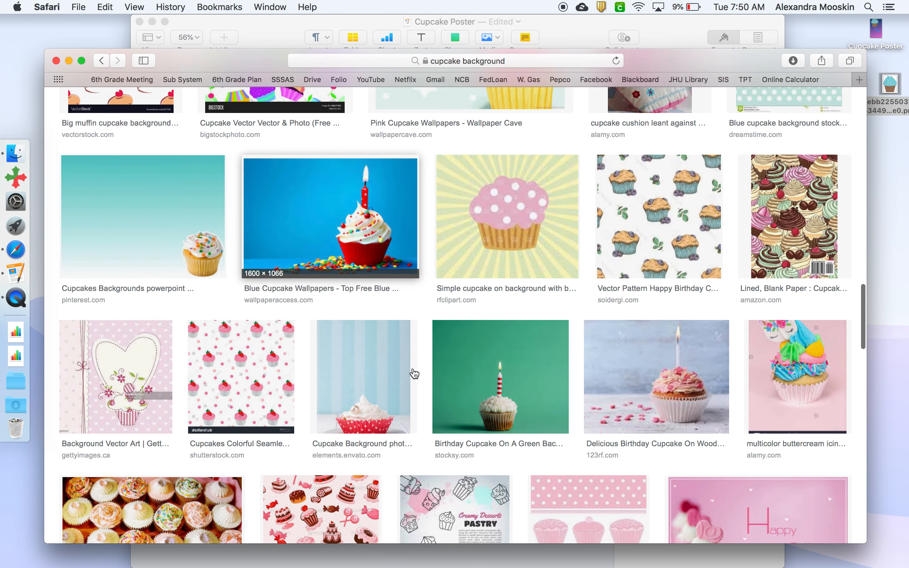
scroll(414, 374, "down", 1)
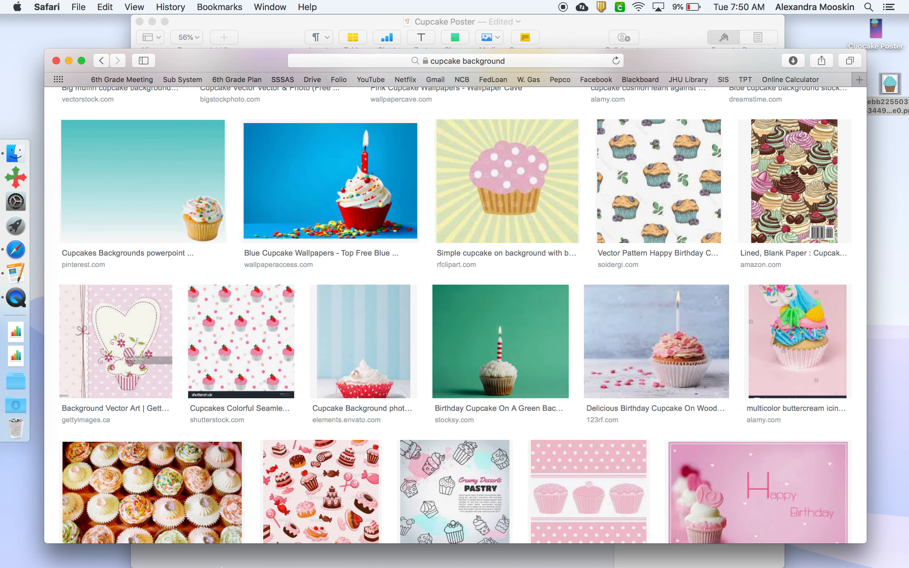
scroll(255, 394, "down", 6)
left_click(176, 258)
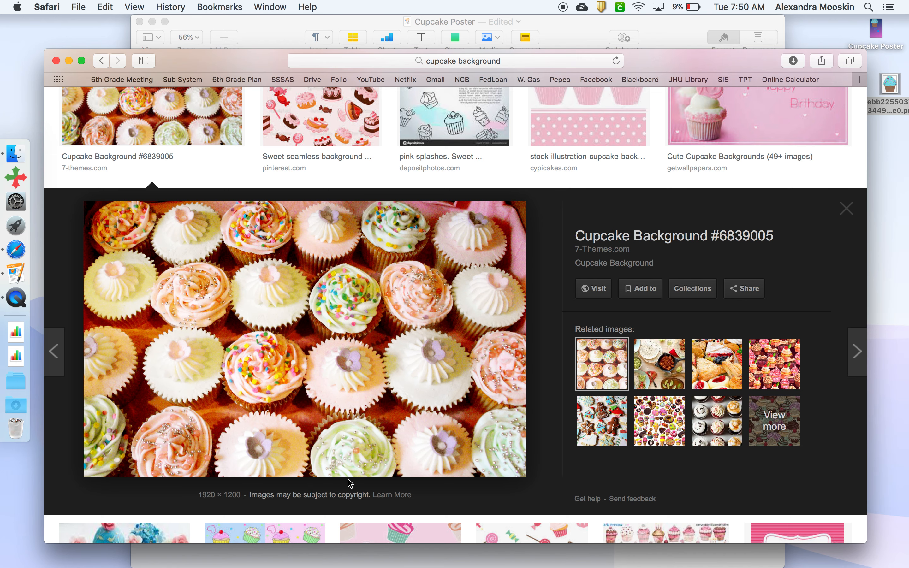
left_click_drag(272, 344, 892, 180)
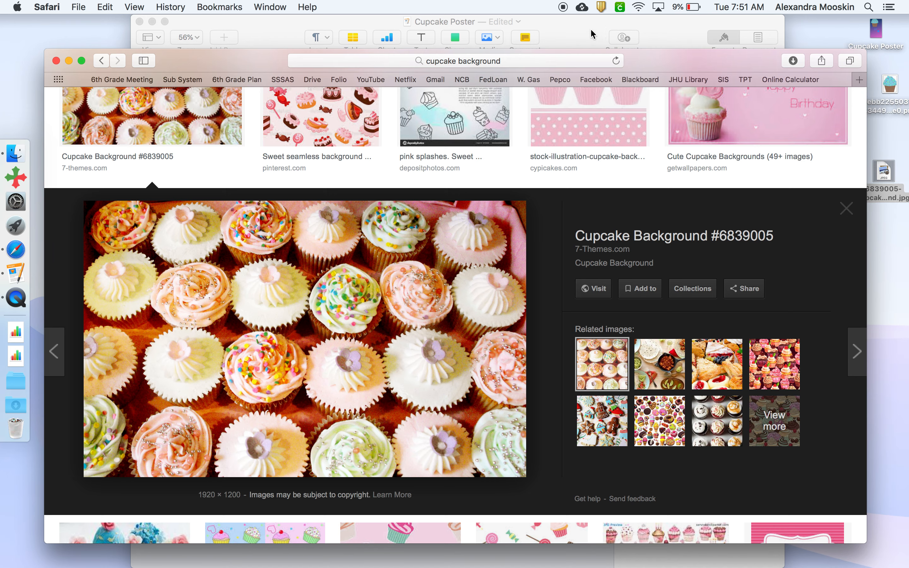
Switch to Pages, place the saved cupcake photo from the desktop on the poster and enlarge it to about 26.5 × 16.56 in.
left_click(583, 27)
left_click_drag(883, 171, 345, 121)
left_click_drag(443, 191, 624, 303)
left_click_drag(428, 304, 410, 486)
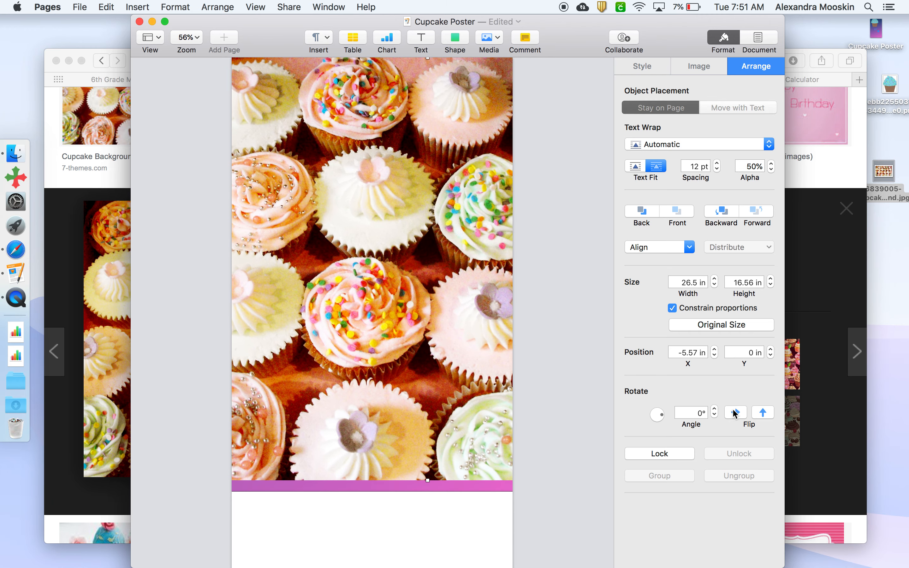
Rotate the cupcake photo to an angle of 90°.
left_click_drag(658, 418, 660, 410)
left_click(686, 410)
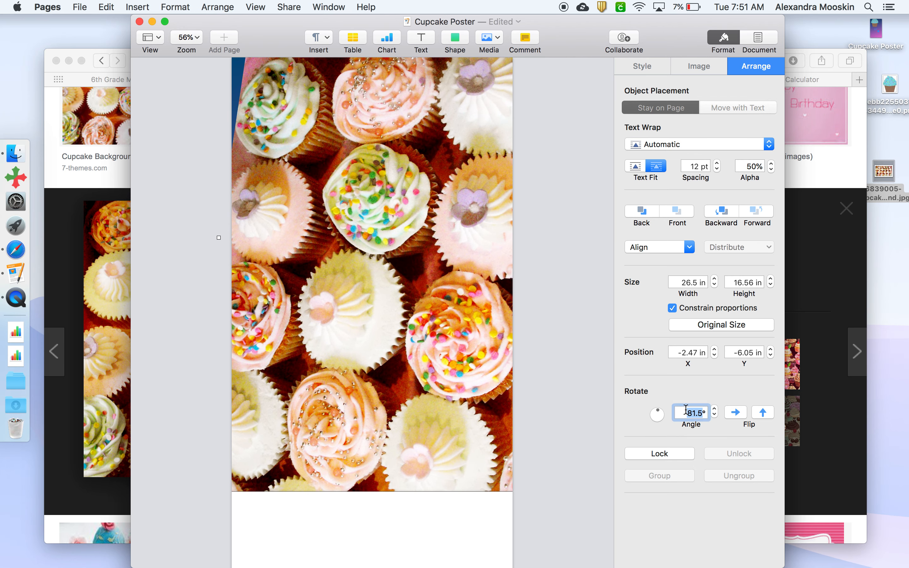
type("80")
key("Return")
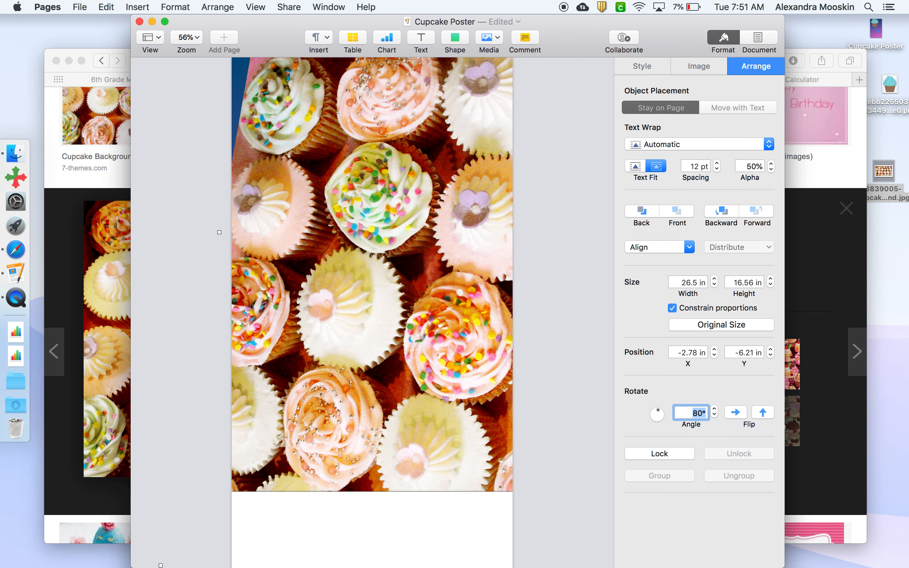
type("90")
key("Return")
Reposition the rotated photo and shrink it to about 18.98 × 11.86 in so it still covers the whole page.
left_click_drag(438, 340, 429, 331)
left_click_drag(493, 340, 488, 325)
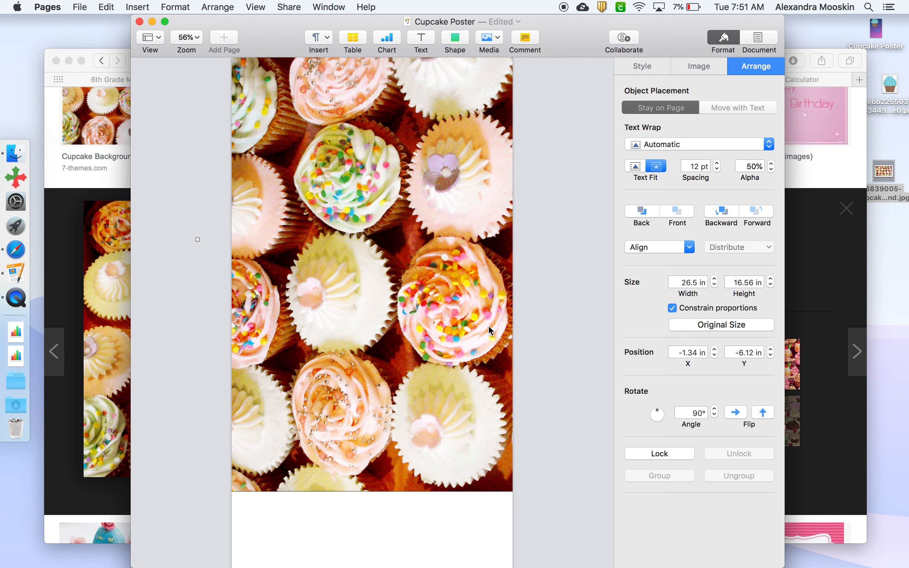
left_click_drag(206, 259, 238, 242)
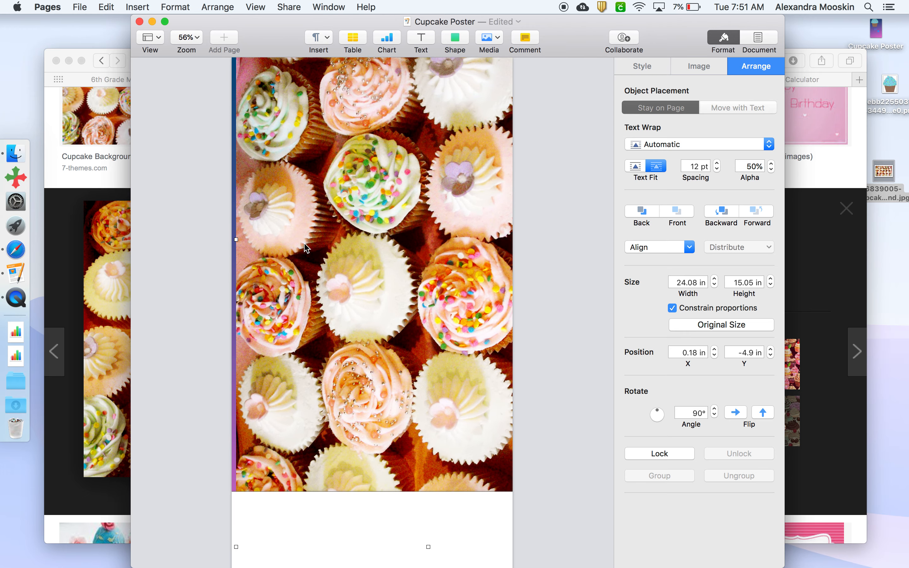
left_click_drag(606, 238, 525, 238)
left_click_drag(486, 258, 481, 280)
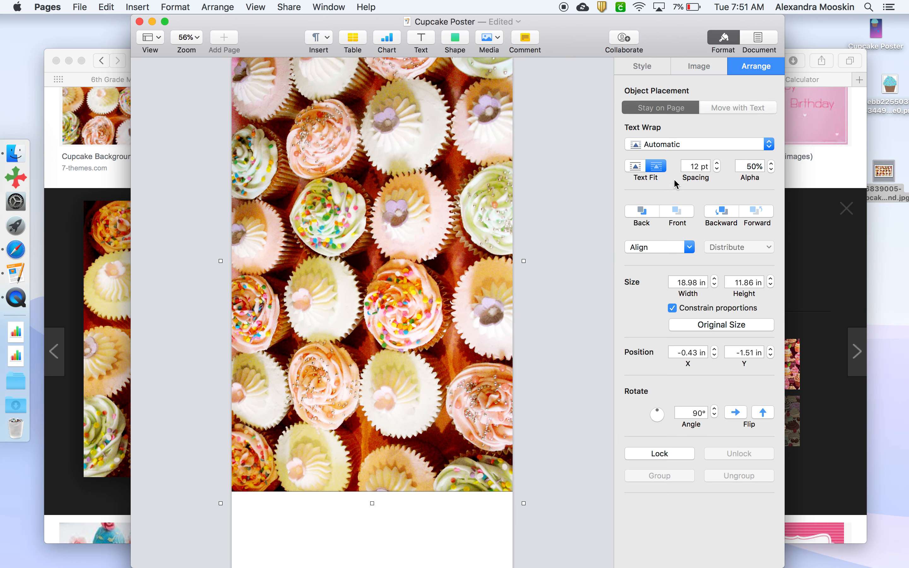
Set the cupcake photo's text wrap to None and move it to about X -0.43 in, Y -1.2 in.
left_click(679, 145)
left_click(679, 194)
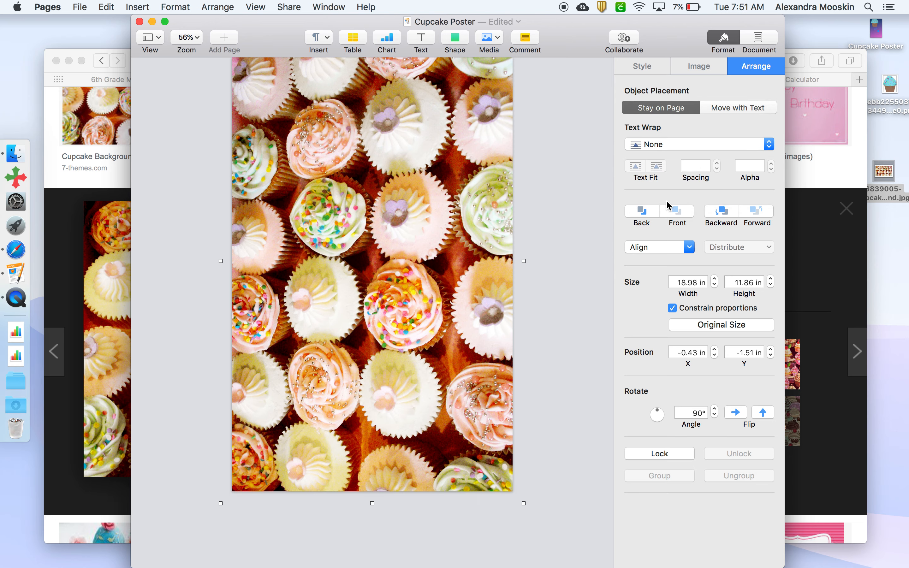
left_click(567, 199)
left_click_drag(492, 208, 488, 220)
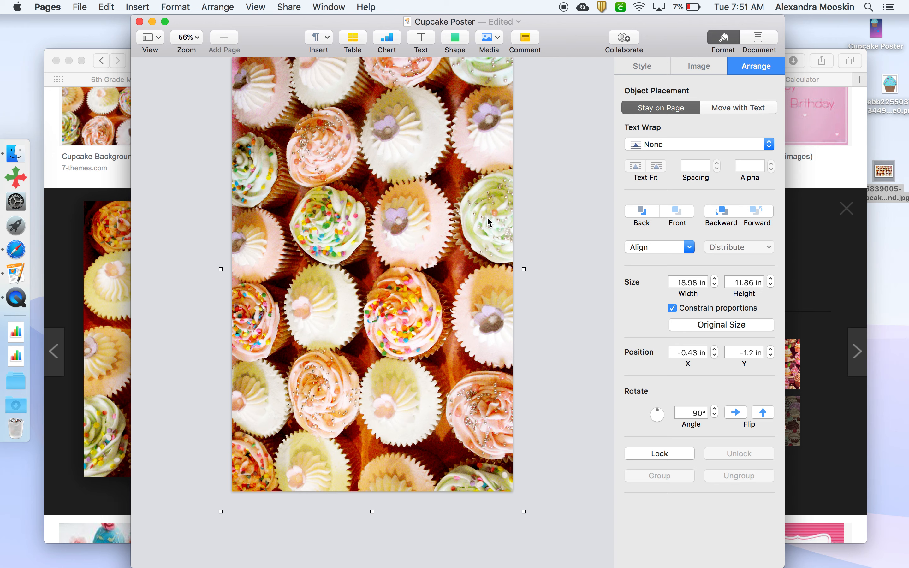
Send the cupcake photo to the back, behind all other poster objects, and deselect it.
right_click(420, 329)
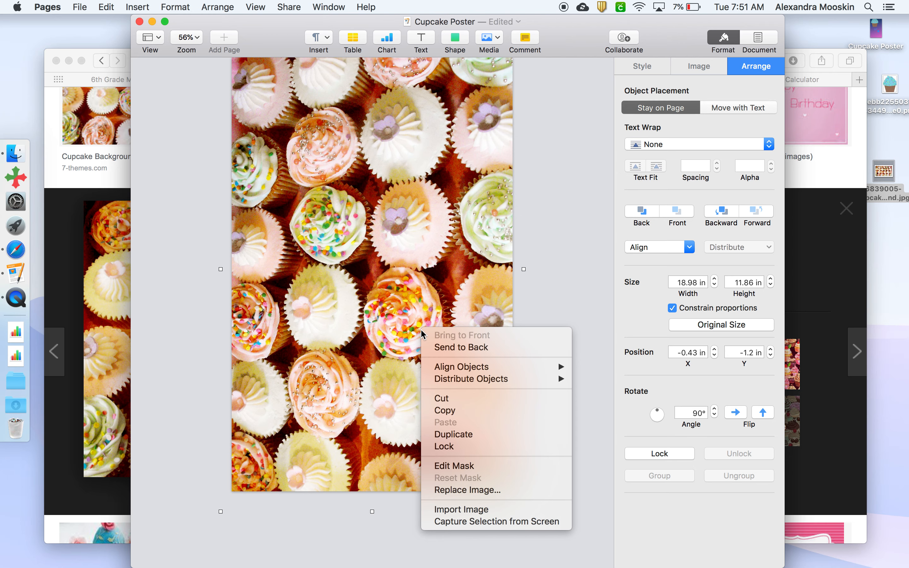
left_click(443, 346)
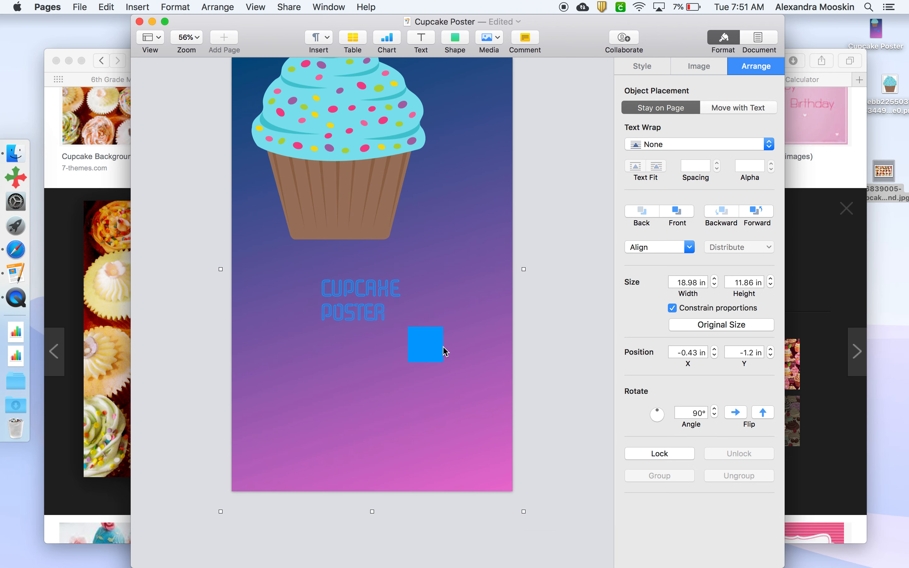
left_click(557, 265)
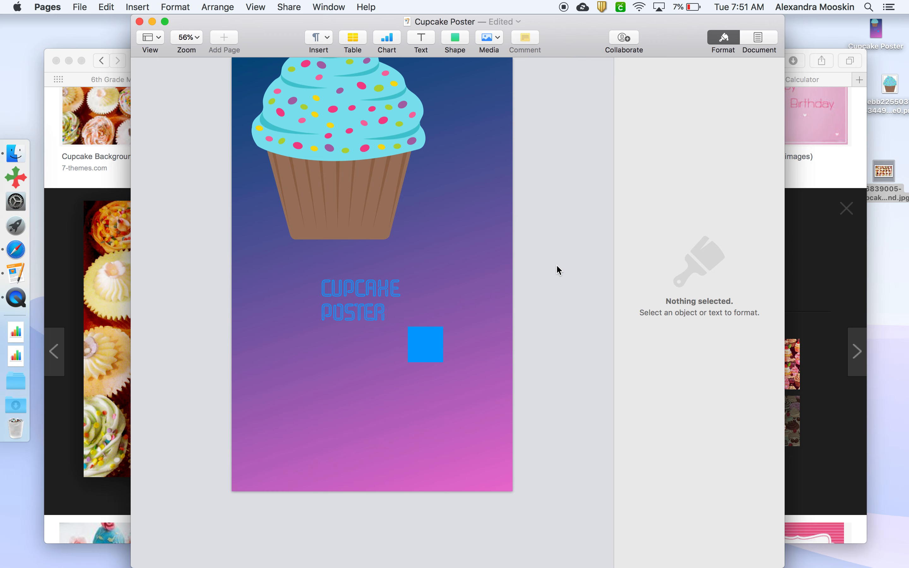
Unlock the blue-to-pink gradient background rectangle and delete it.
left_click(460, 249)
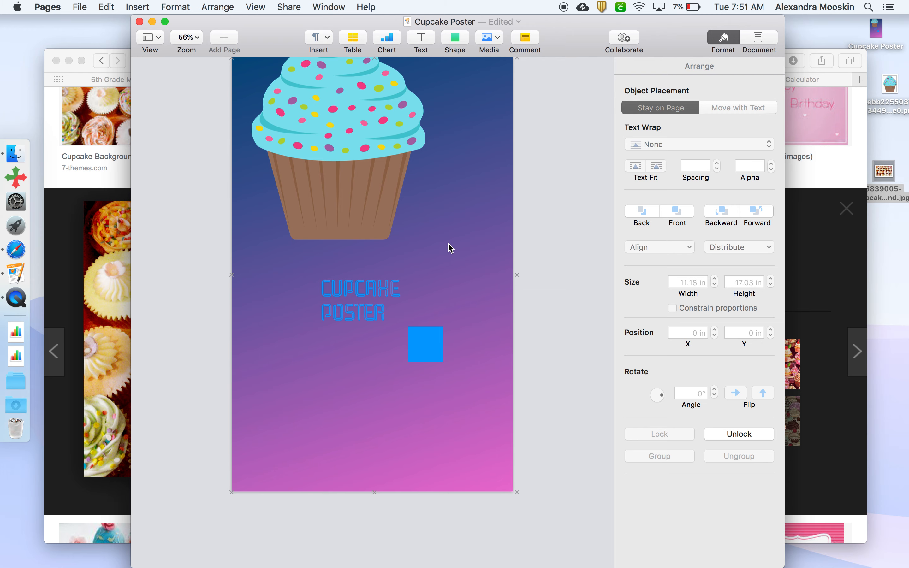
left_click(757, 433)
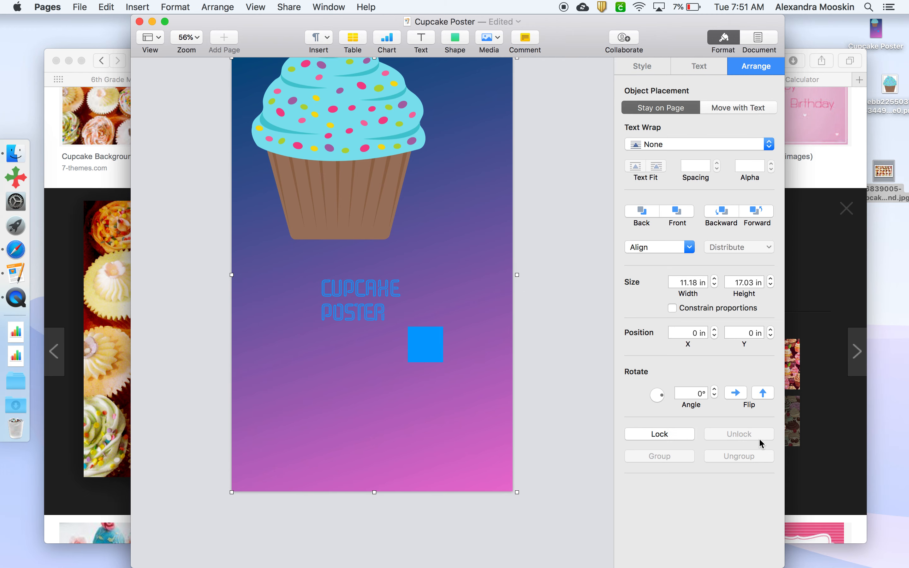
key("Delete")
Shift the cupcake down and left, the "CUPCAKE POSTER" text to its upper right, and the blue square to about X 7.86 in, Y 6.62 in.
left_click_drag(354, 115, 335, 145)
left_click_drag(356, 295, 459, 118)
left_click_drag(430, 327, 455, 224)
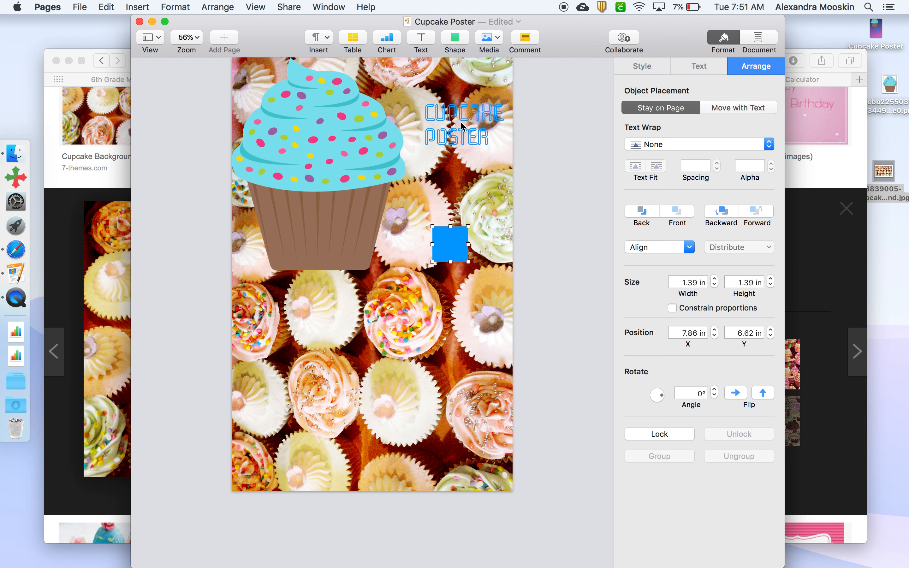
Move the "CUPCAKE POSTER" text box toward the page's upper-right corner and give it a white color fill.
left_click(461, 137)
left_click_drag(459, 136, 441, 116)
left_click(651, 67)
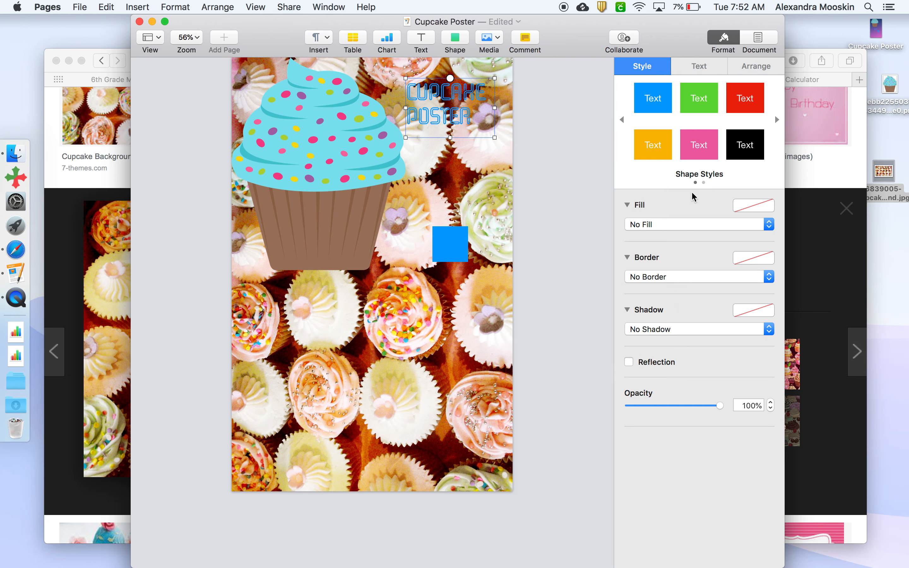
left_click_drag(475, 110, 485, 102)
left_click(747, 206)
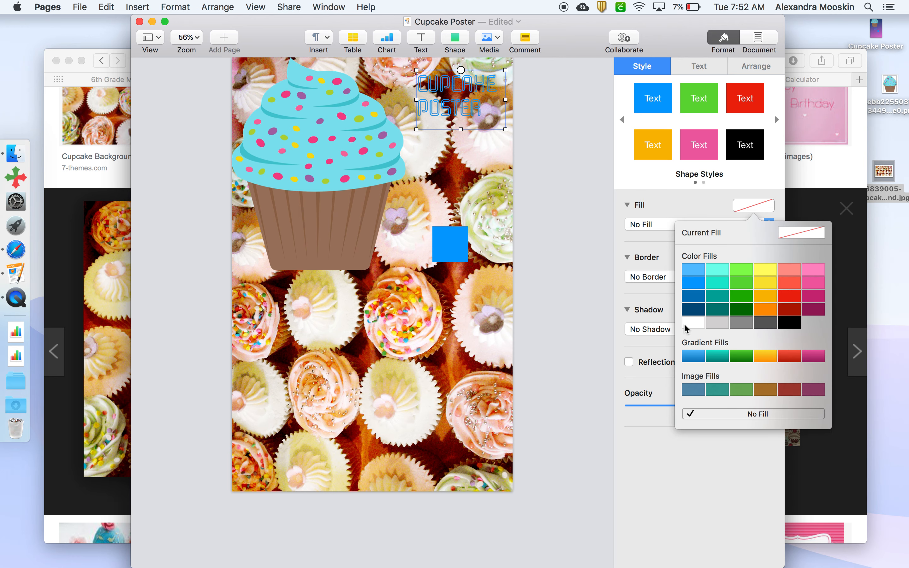
left_click(693, 323)
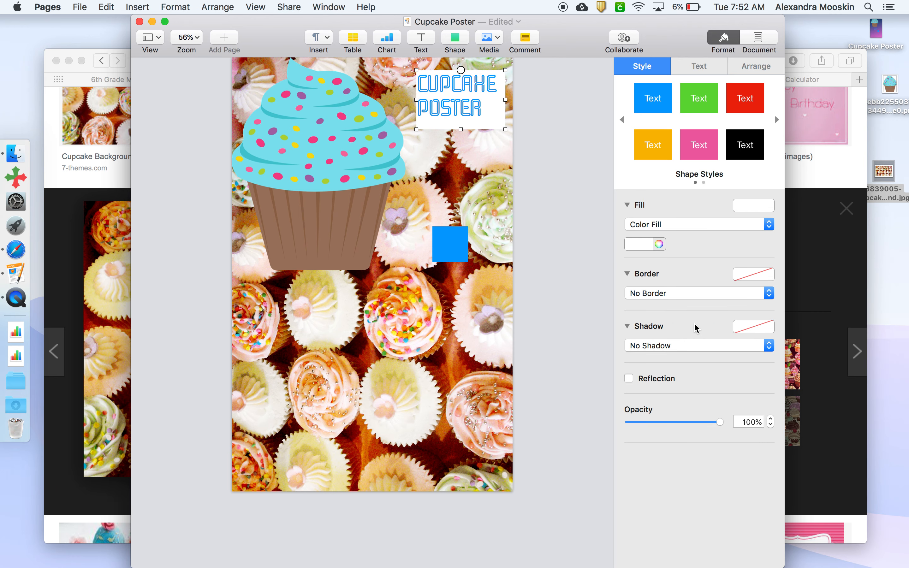
Add a green 8 pt line border with a thick brush-stroke style to the "CUPCAKE POSTER" text box.
left_click(690, 294)
left_click(688, 303)
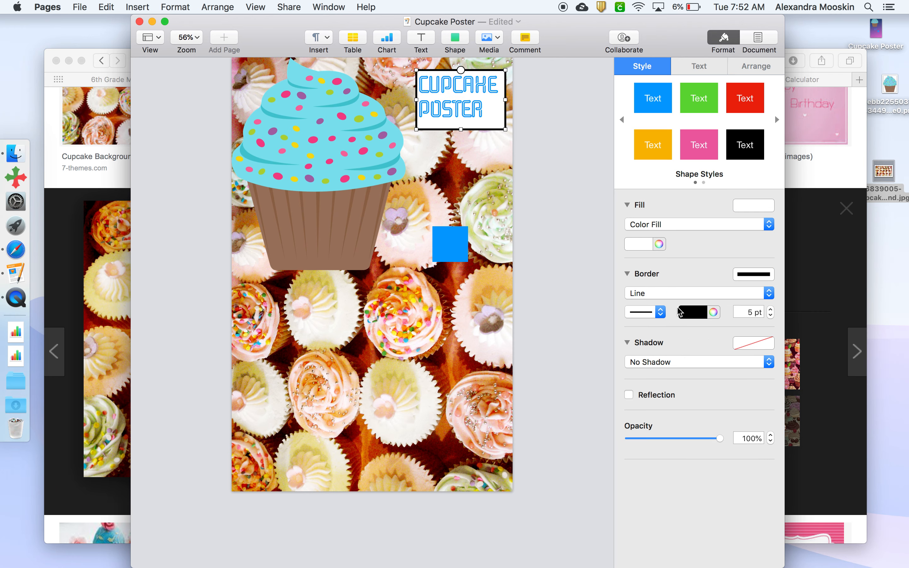
left_click(655, 313)
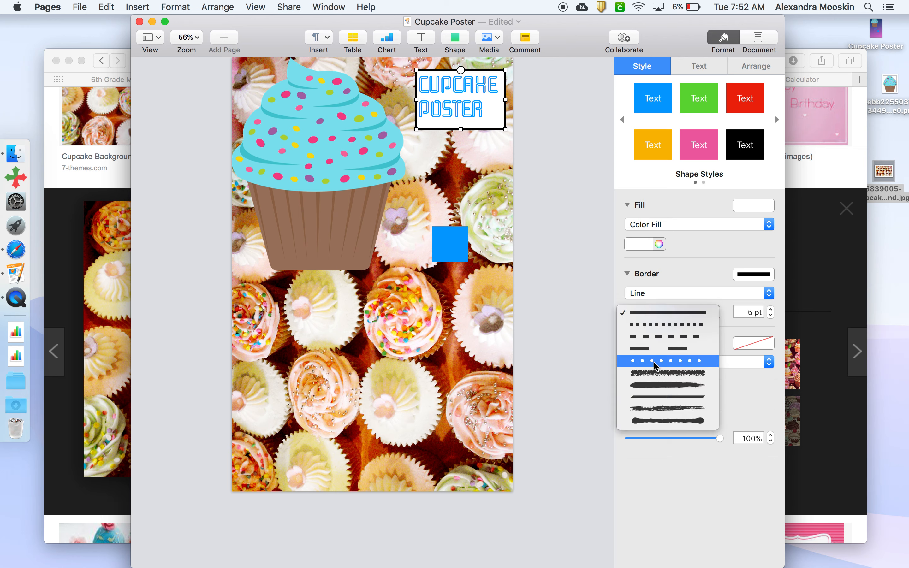
left_click(657, 385)
left_click(692, 312)
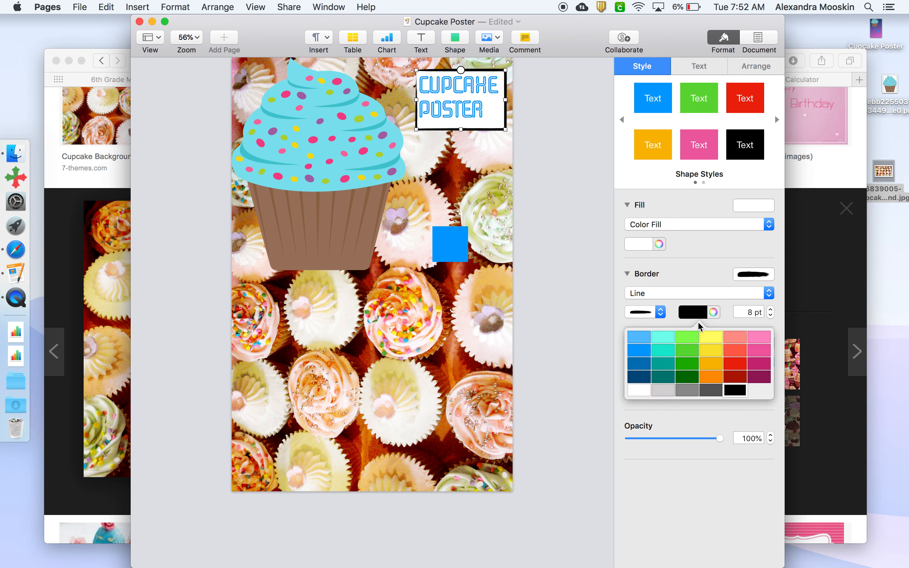
left_click(688, 358)
Center the cupcake in the page's upper half, with the "CUPCAKE POSTER" text box below it to the left and the blue square to the right.
left_click_drag(455, 100, 330, 335)
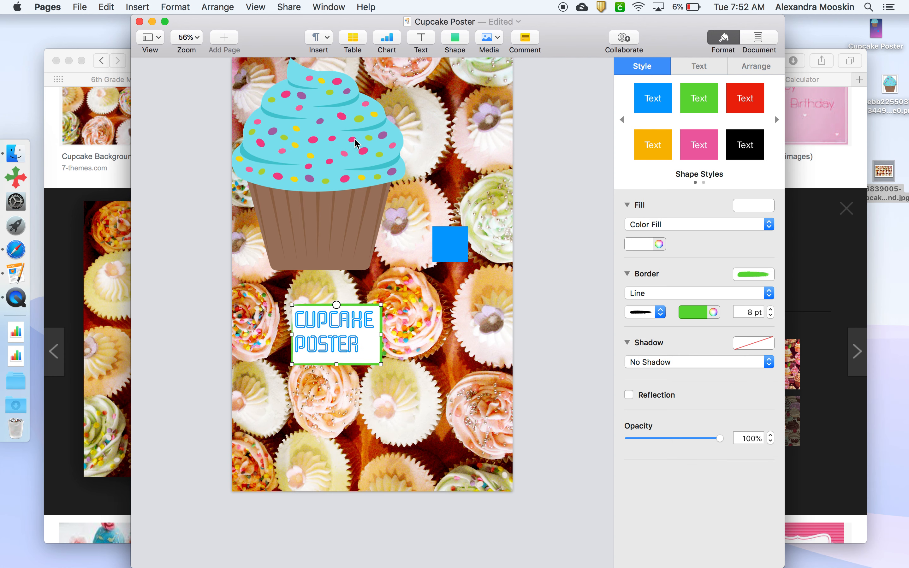
left_click_drag(320, 135, 356, 152)
left_click_drag(455, 239, 462, 377)
left_click_drag(350, 316, 327, 357)
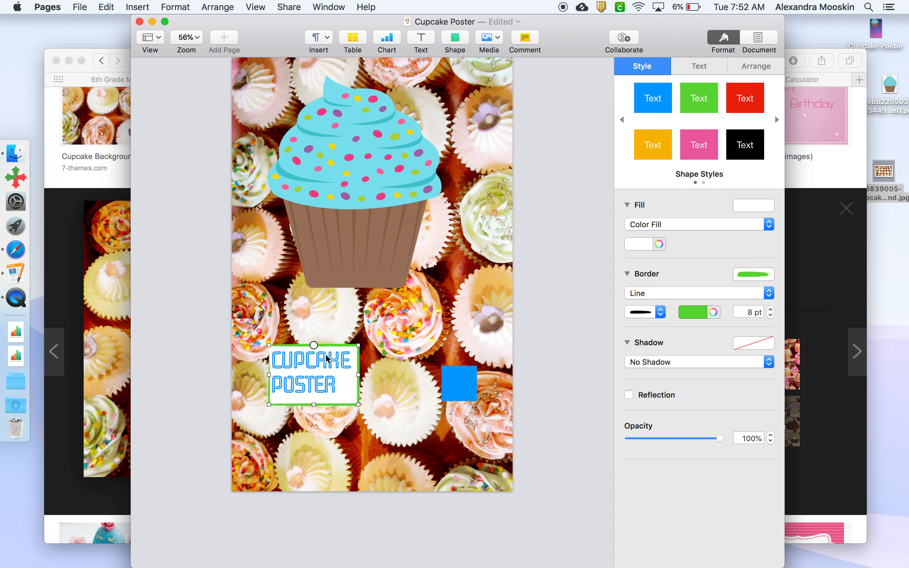